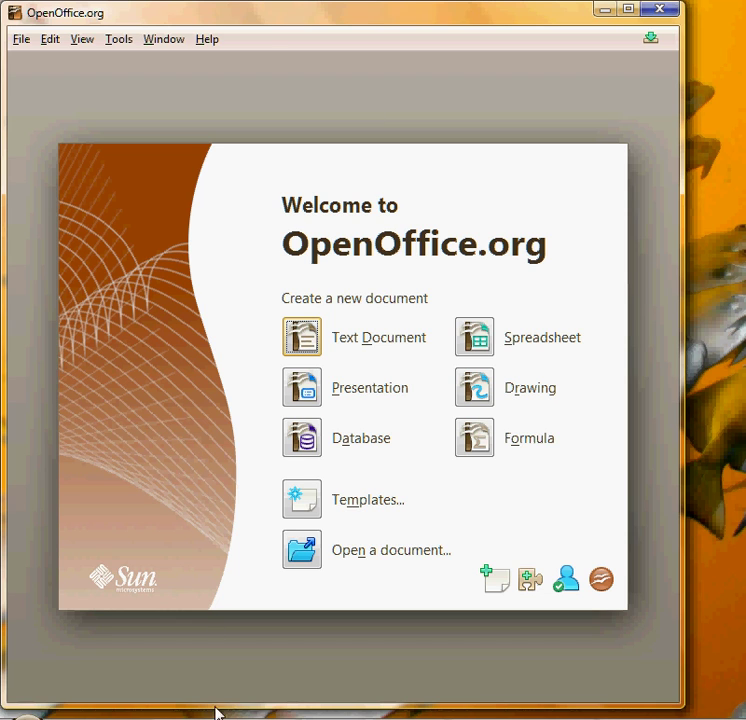
Open Bowling.ods from the OpenOfficeFiles folder in Calc
key("ctrl+o")
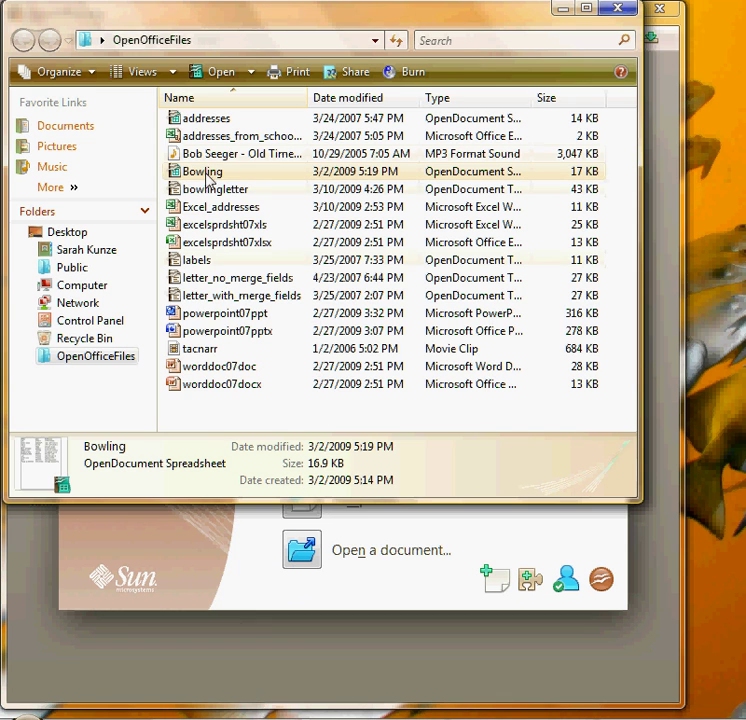
double_click(205, 175)
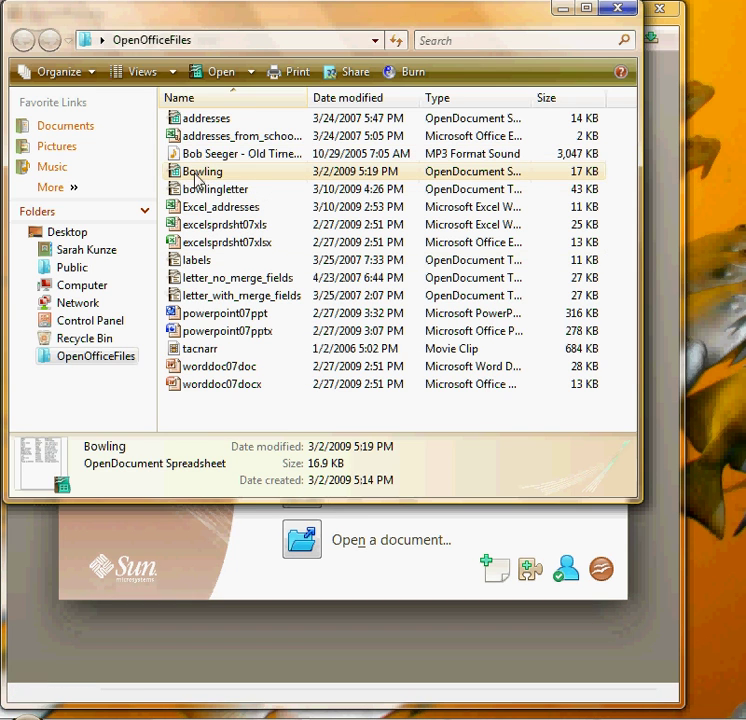
left_click(565, 8)
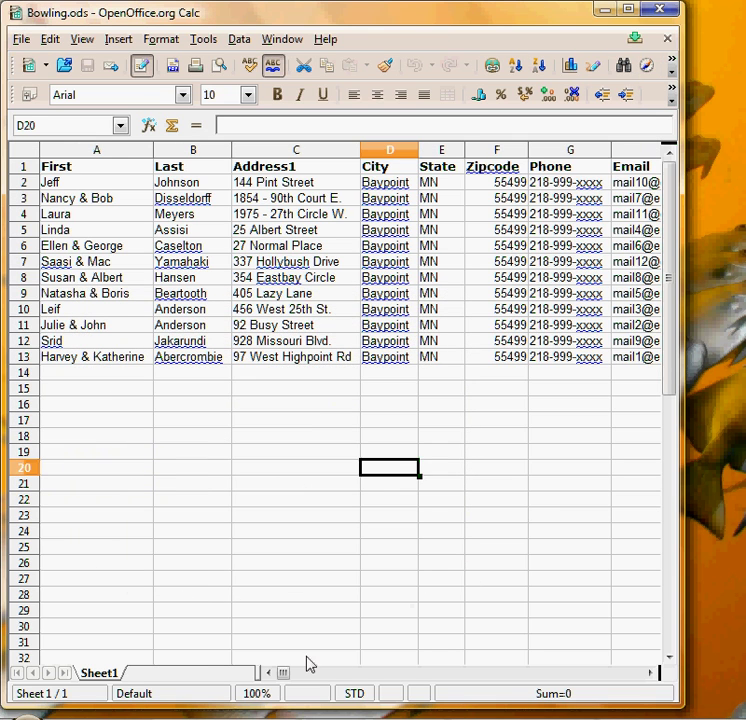
Scroll across columns D–I to review the bowlers' Average data, then close Bowling.ods
left_click_drag(283, 673, 290, 677)
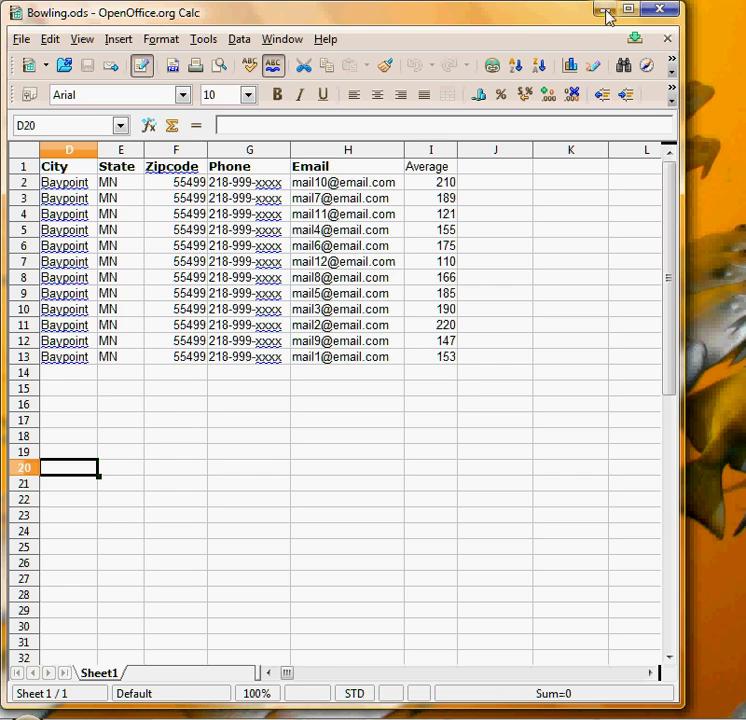
left_click(667, 39)
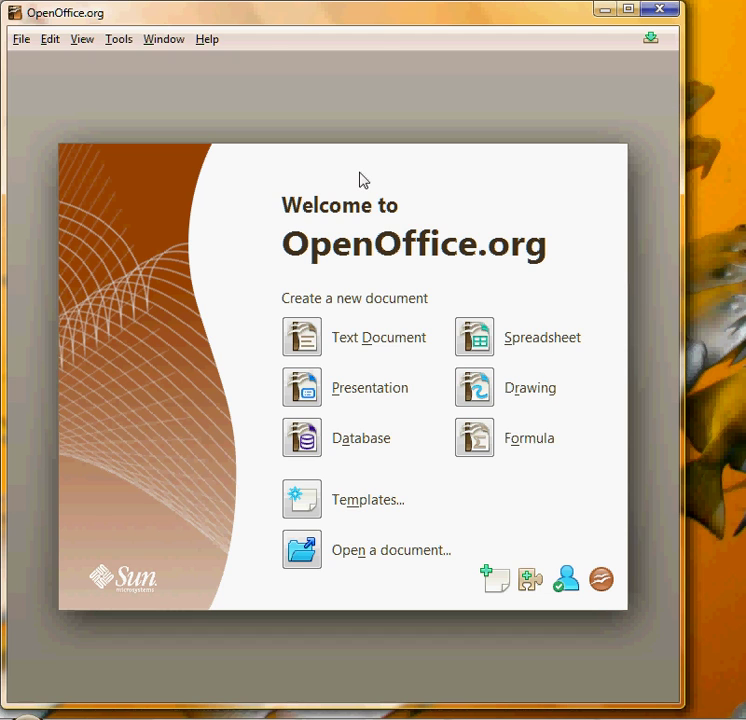
Start a new database connected to the existing Spreadsheet file Bowling.ods
left_click(303, 440)
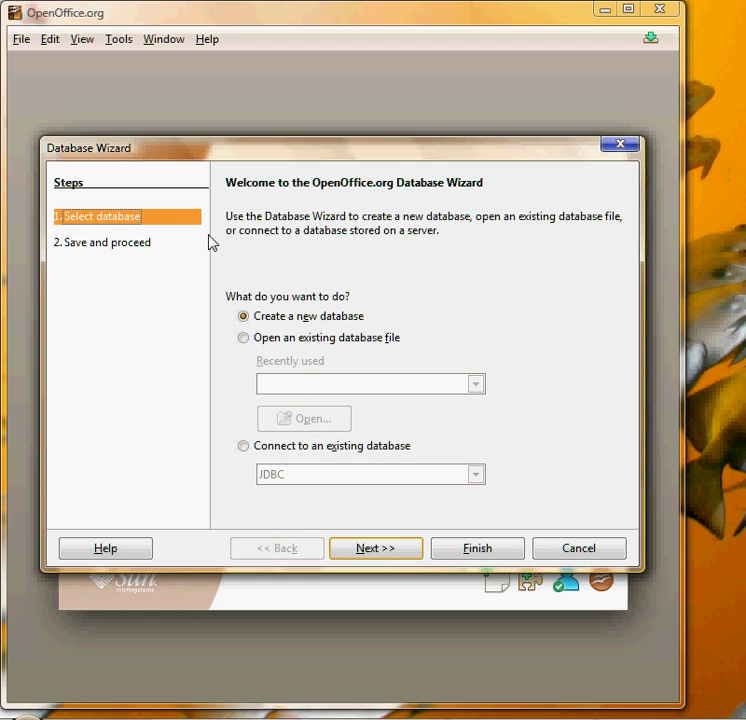
left_click(243, 446)
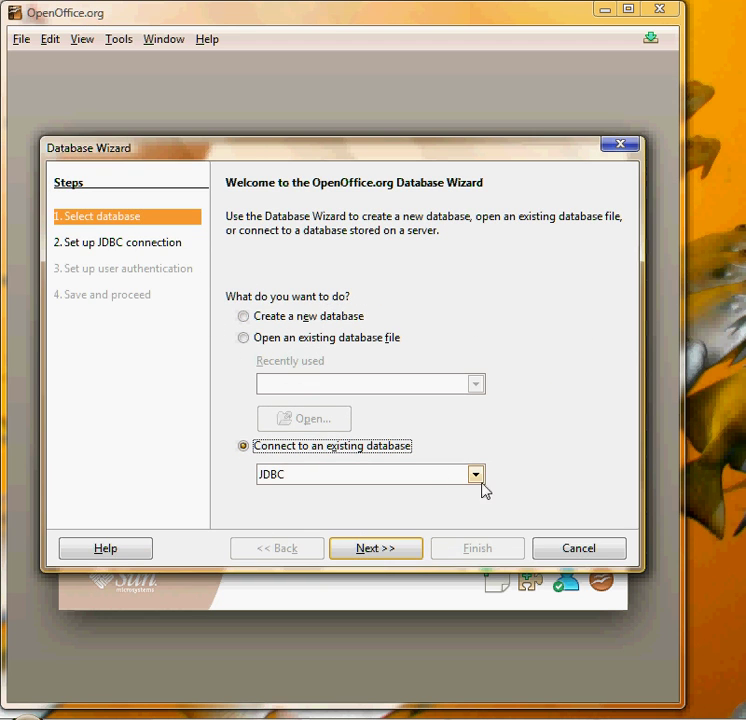
left_click(481, 482)
left_click(326, 510)
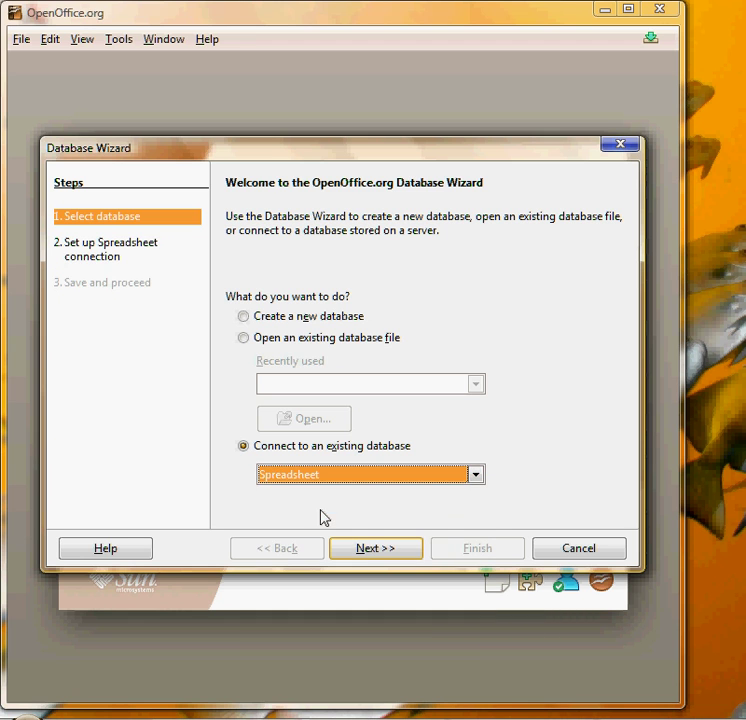
left_click(360, 549)
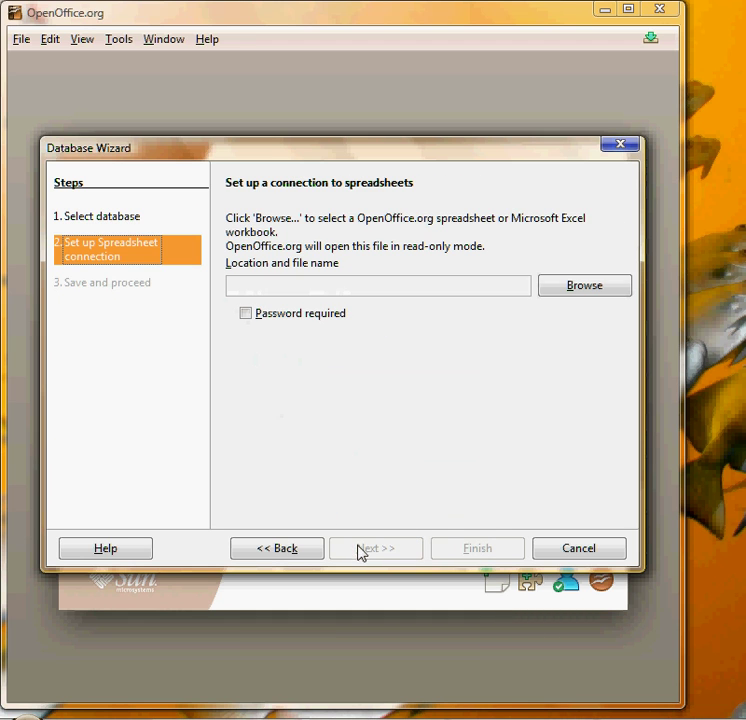
left_click(569, 288)
left_click(236, 343)
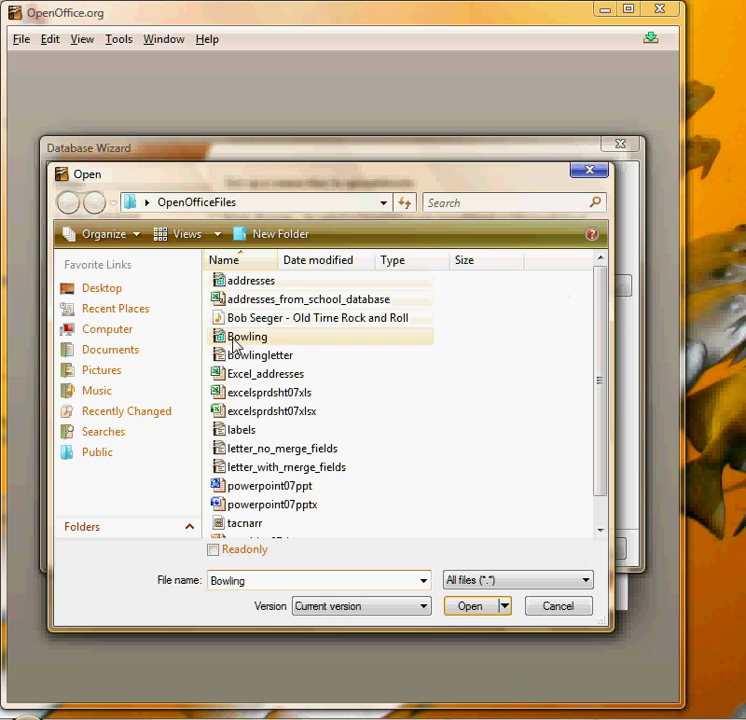
left_click(468, 610)
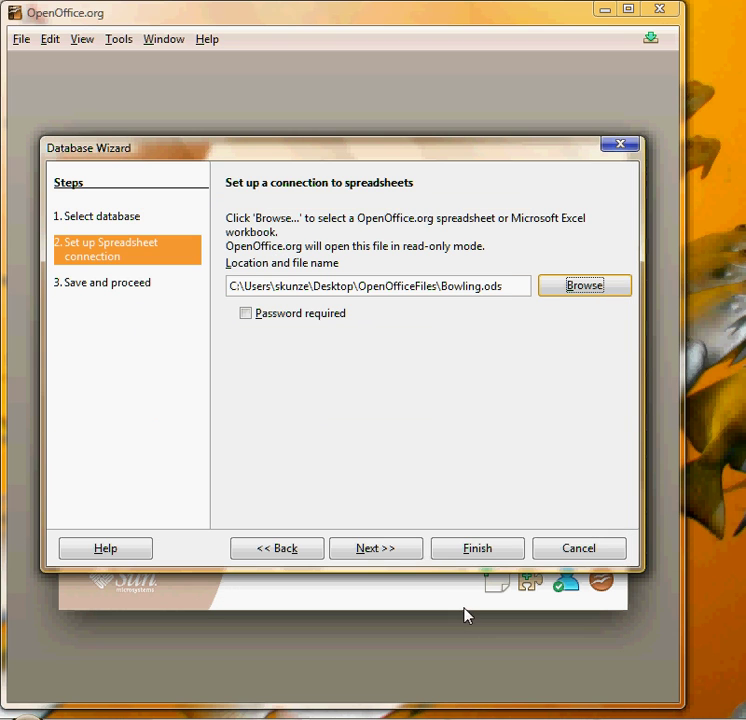
Register the database without opening it for editing and save it as BowlingDB
left_click(366, 550)
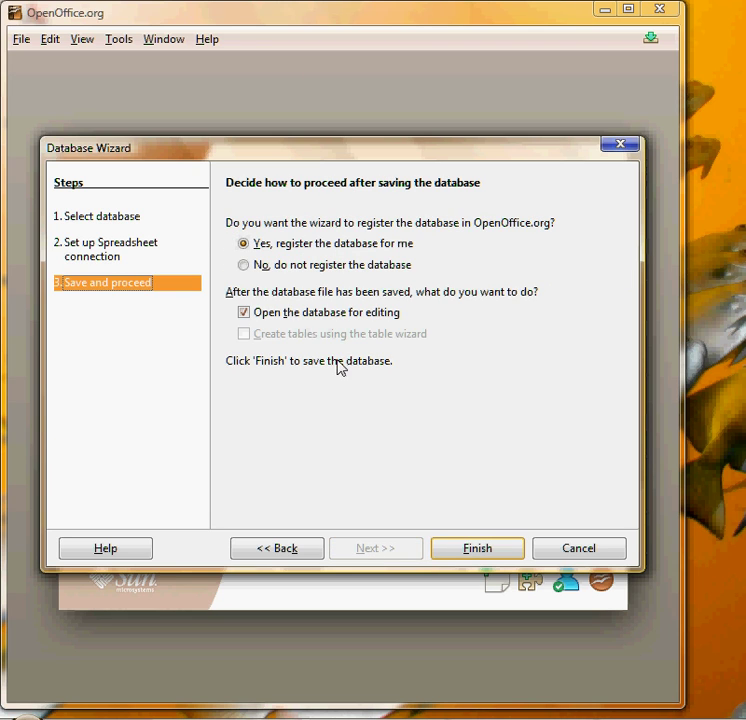
left_click(309, 320)
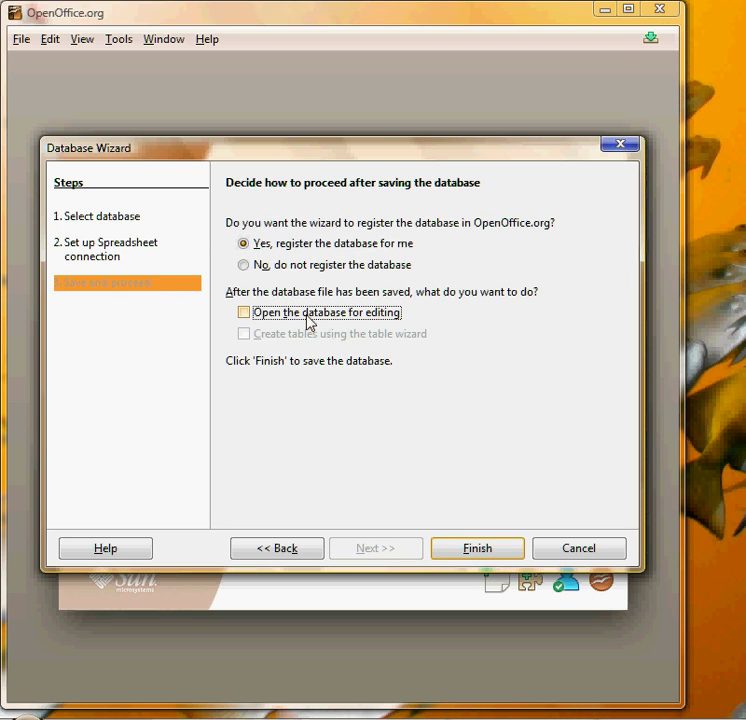
left_click(471, 557)
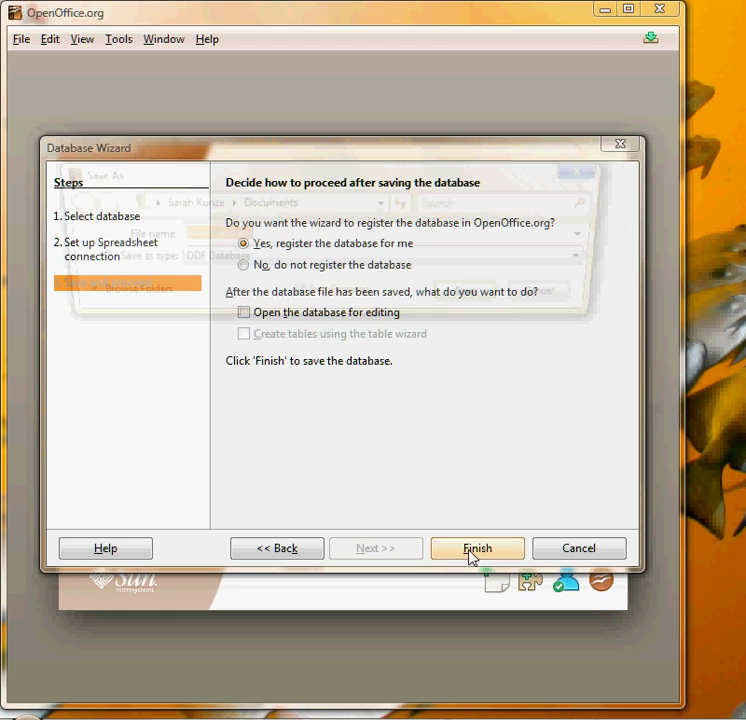
type("BowlingDB")
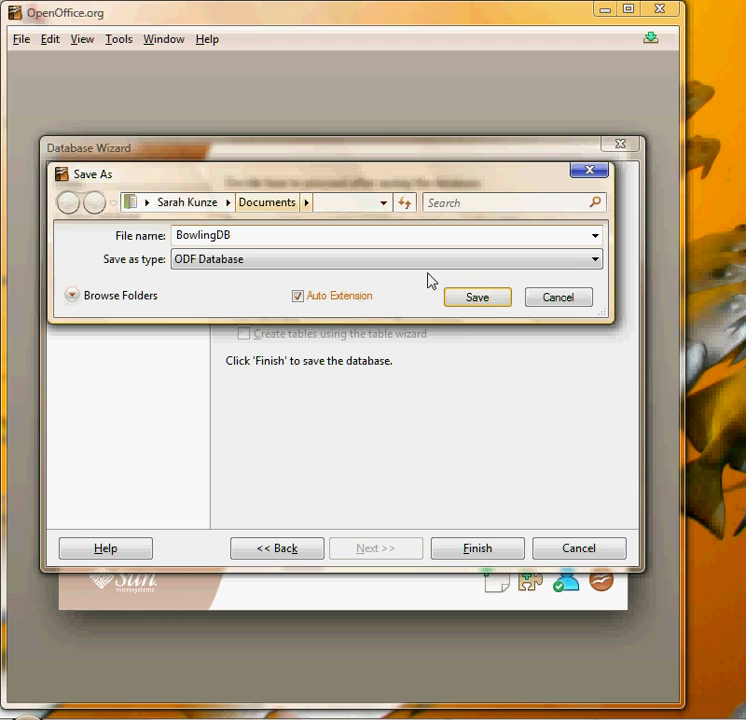
left_click(473, 303)
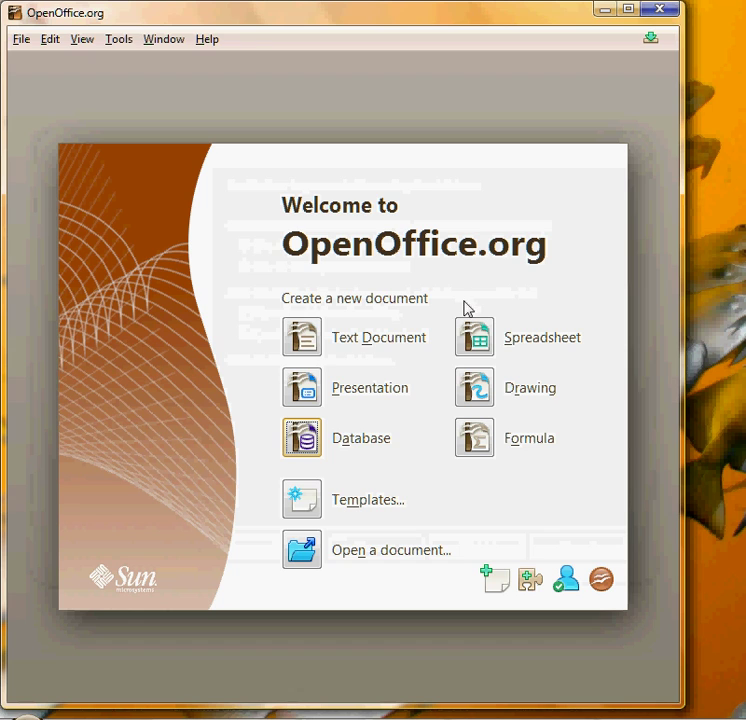
Open bowlingletter.odt from the OpenOfficeFiles folder in Writer
left_click(310, 553)
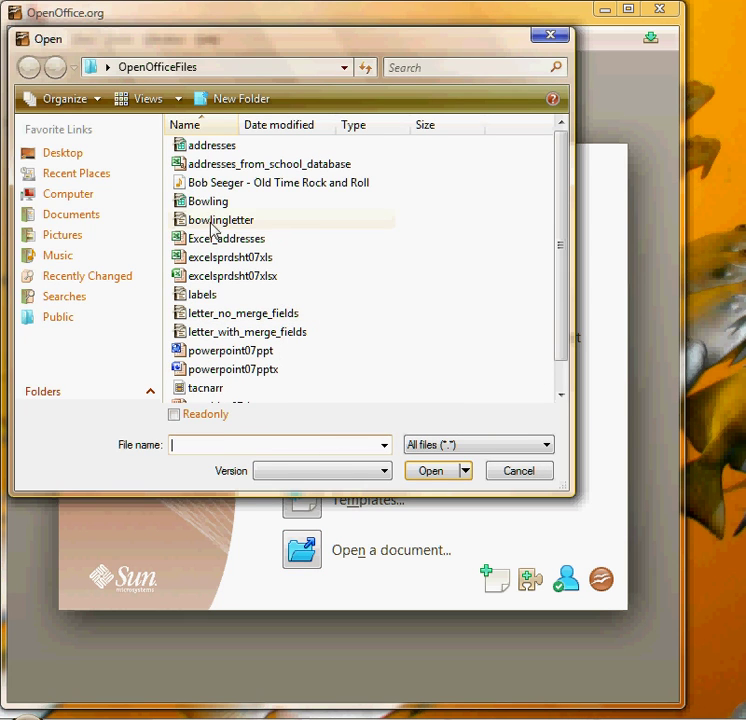
left_click(212, 226)
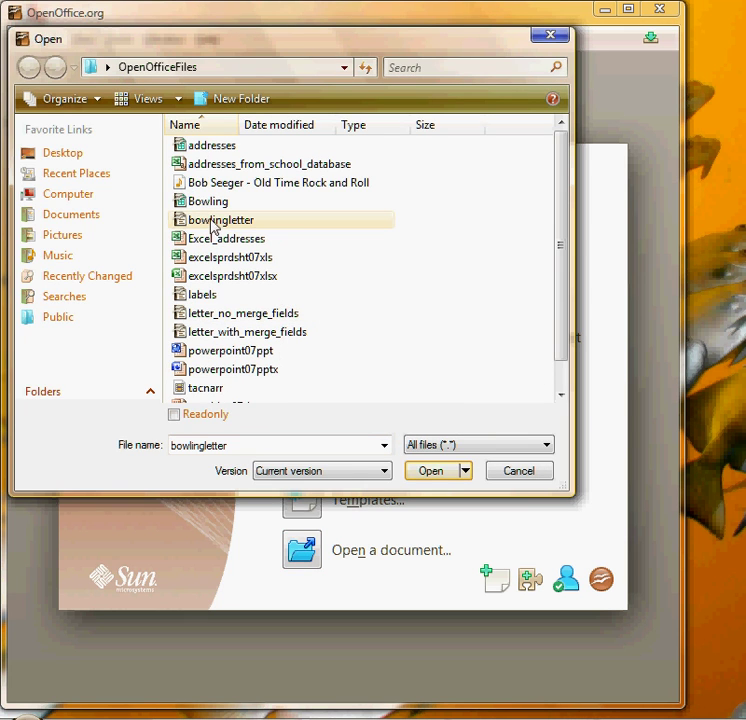
double_click(212, 226)
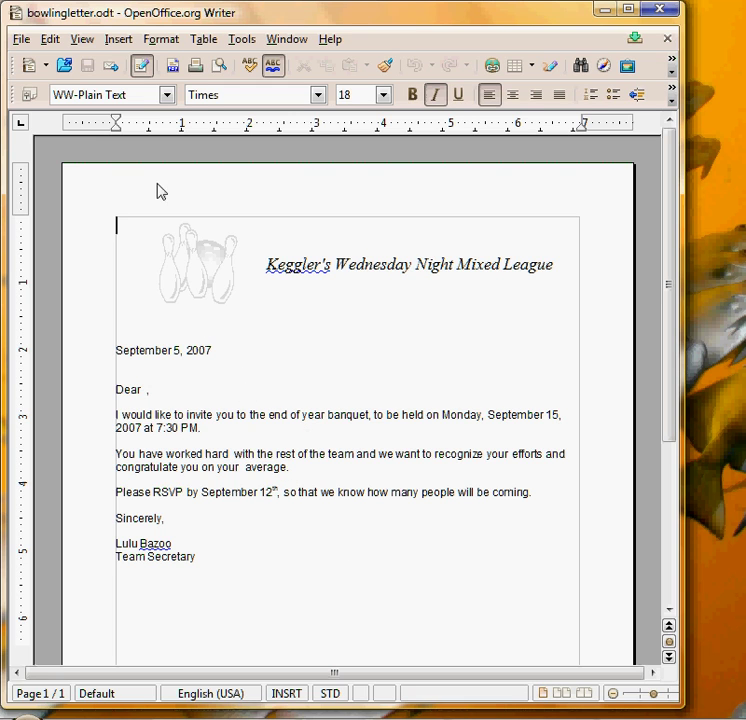
Show the Data Sources pane and display the BowlingDB Sheet1 table records
left_click(82, 39)
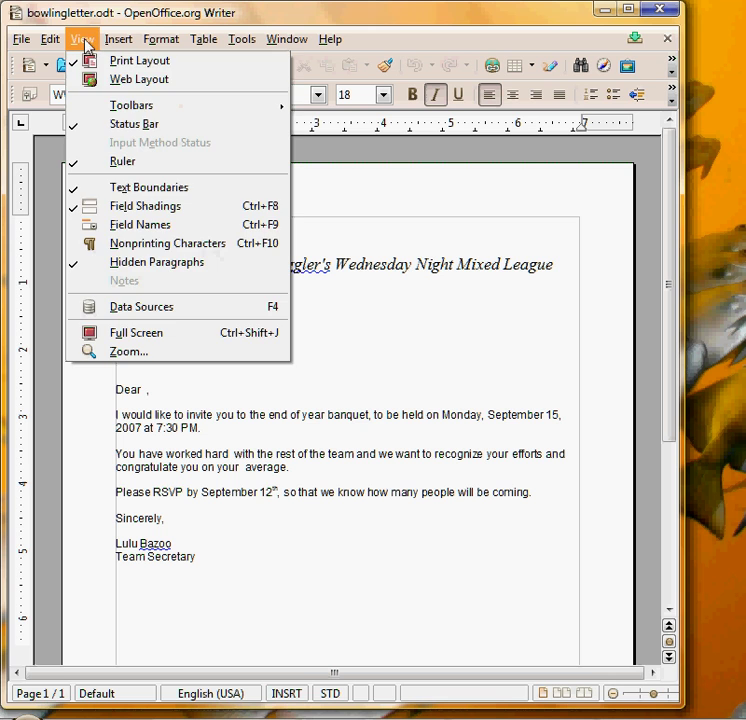
left_click(141, 307)
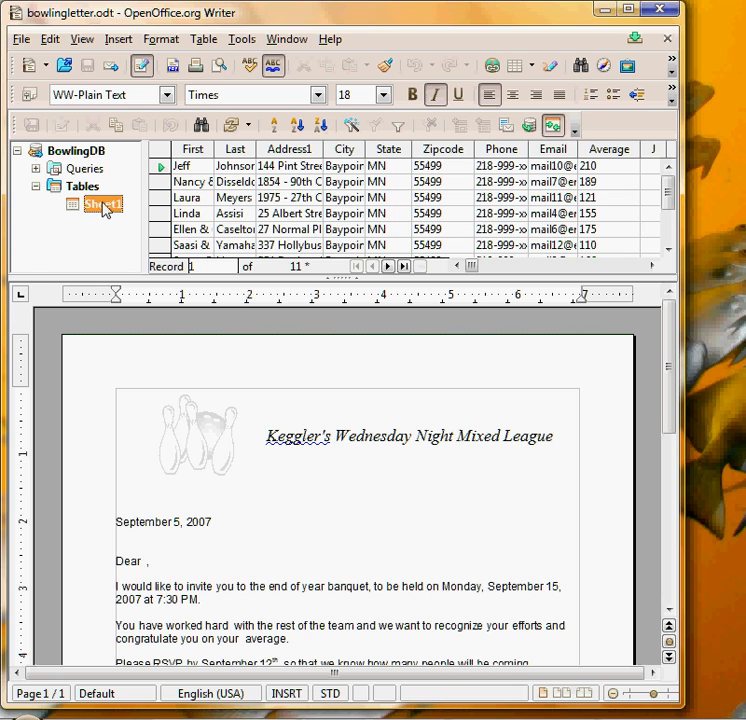
left_click(112, 206)
Build the address block above the greeting from First, Last, Address1, City, State and Zipcode fields
left_click(193, 150)
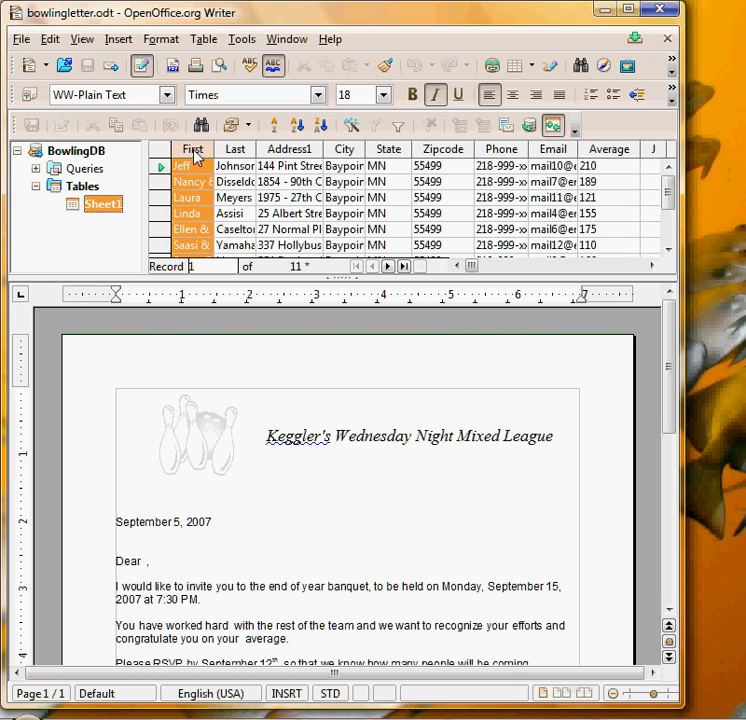
left_click_drag(193, 150, 118, 549)
left_click_drag(197, 155, 122, 550)
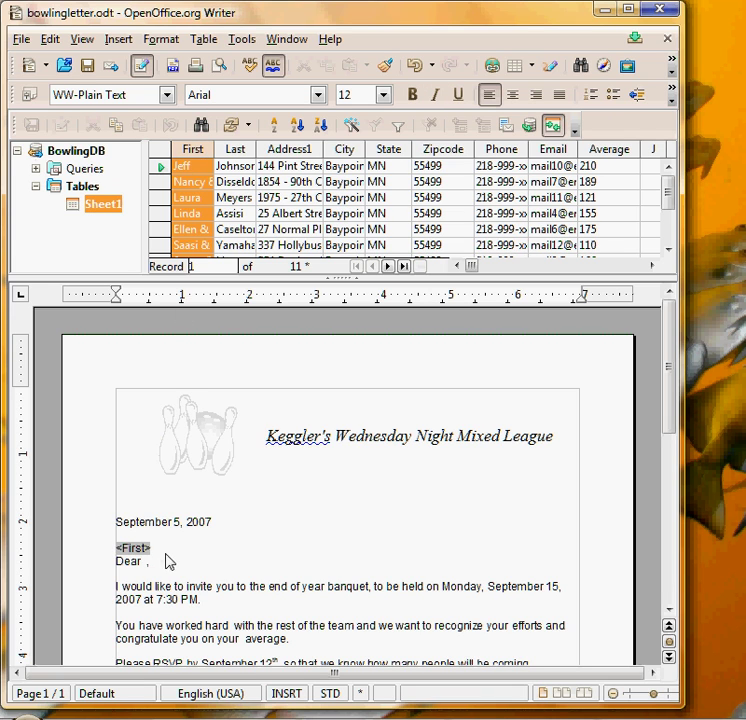
left_click(236, 150)
left_click_drag(236, 150, 170, 552)
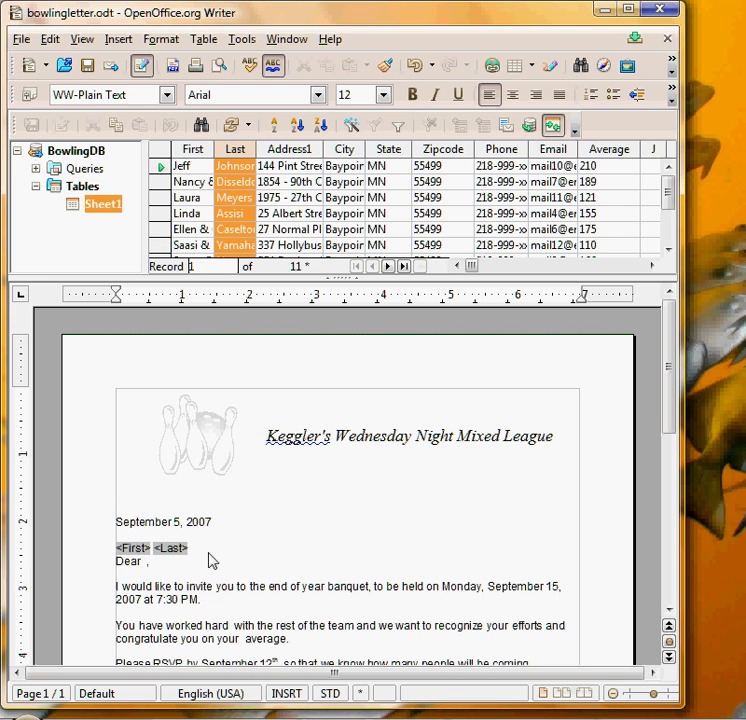
key("Return")
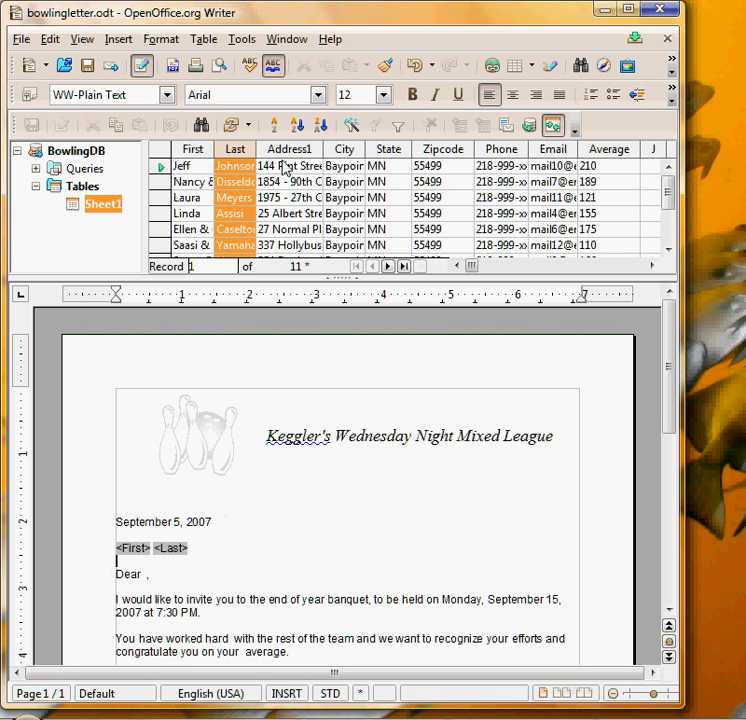
left_click(289, 149)
left_click_drag(289, 149, 131, 572)
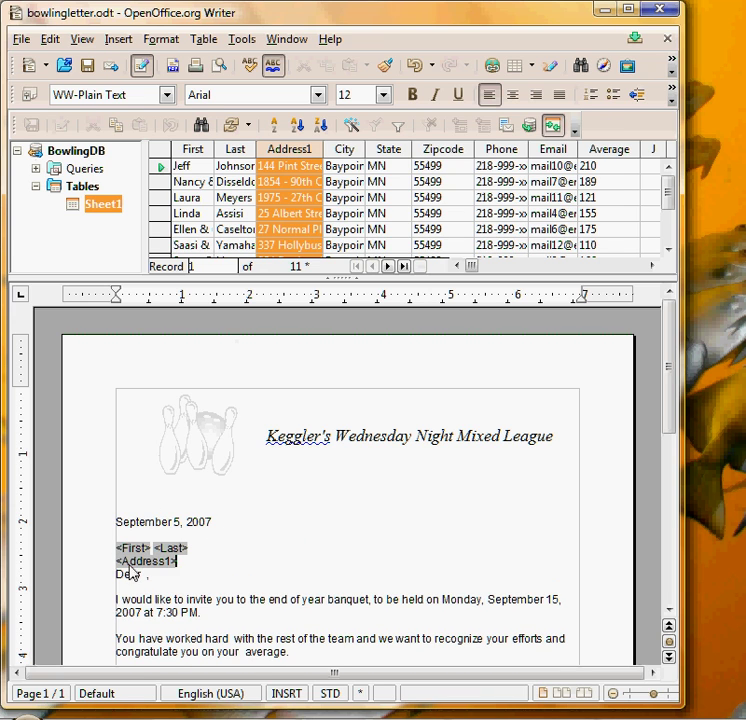
key("Return")
key("Return")
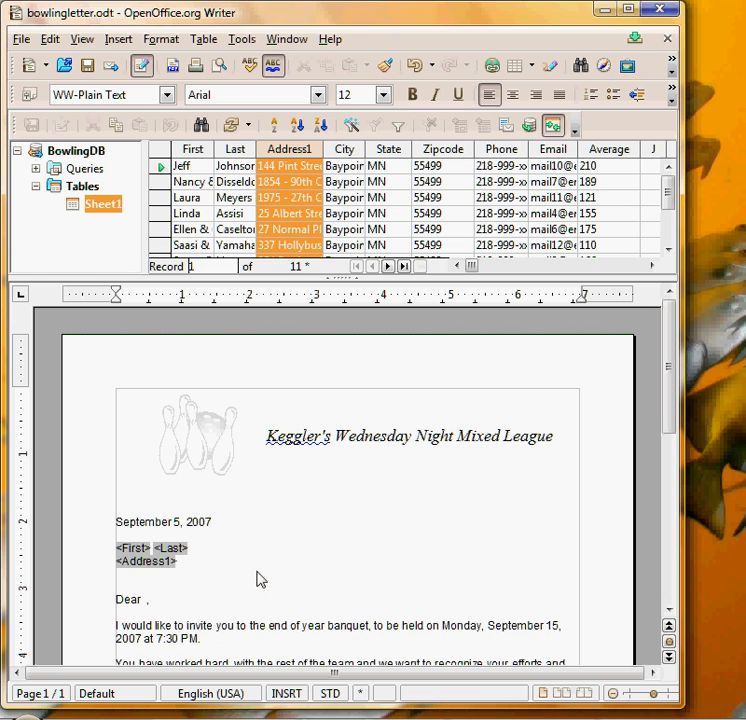
left_click(344, 149)
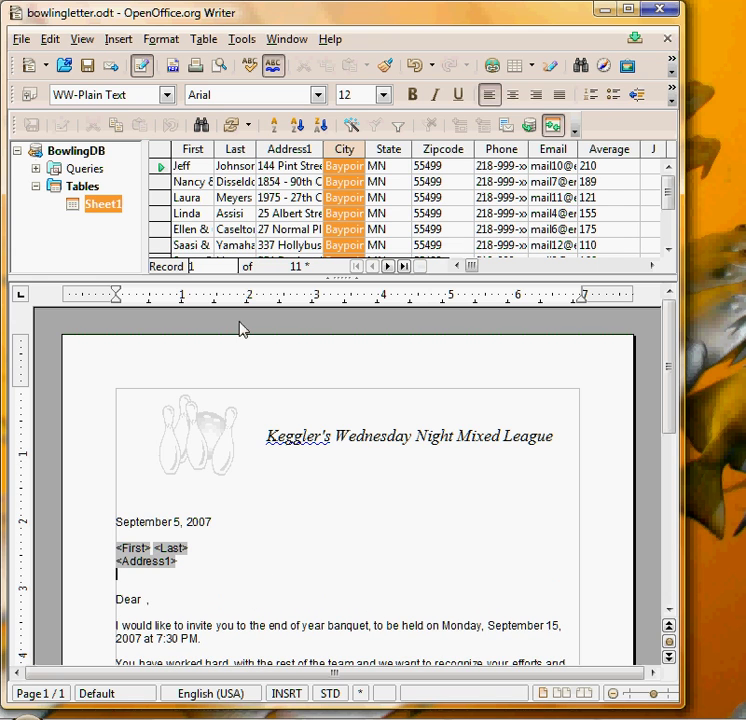
left_click_drag(240, 330, 125, 575)
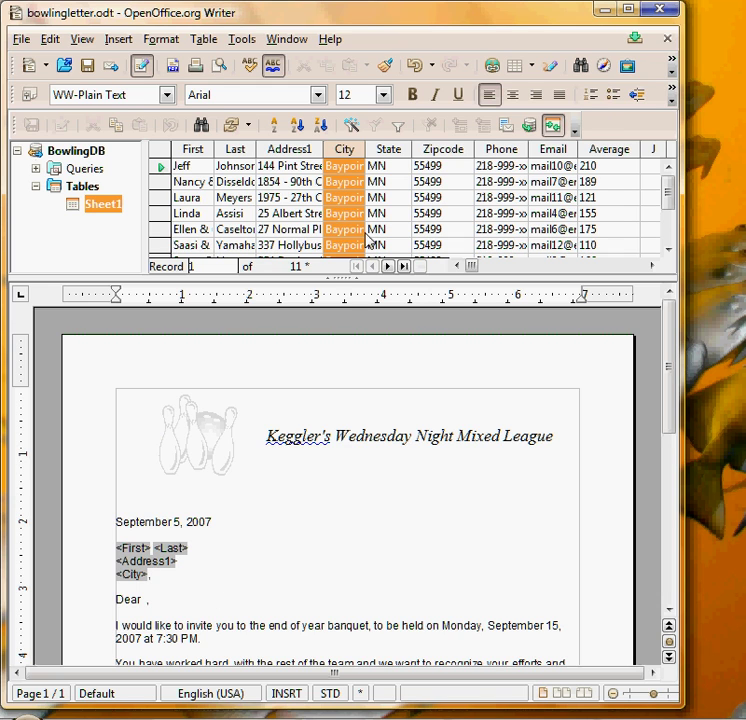
left_click(386, 149)
left_click_drag(188, 543, 180, 579)
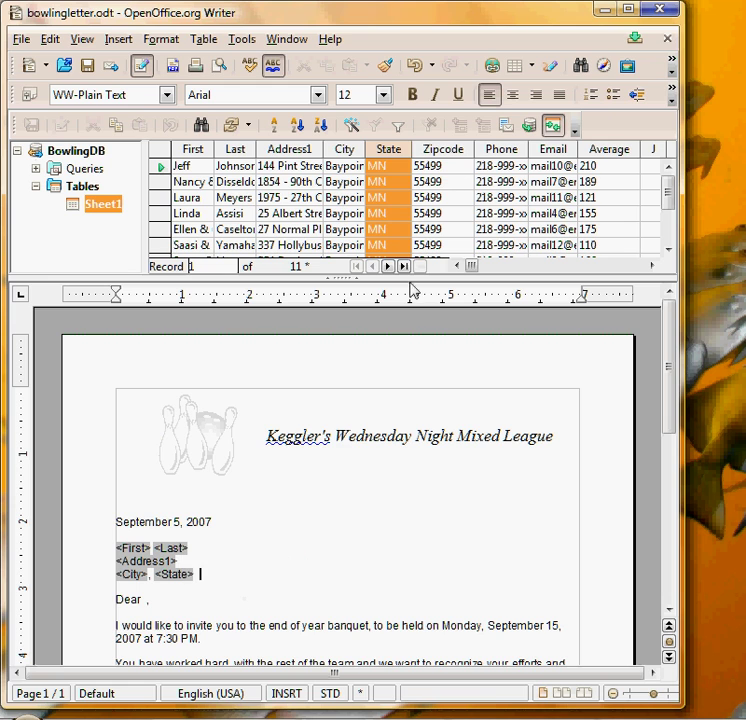
left_click(443, 149)
left_click(263, 528)
left_click_drag(263, 535, 235, 581)
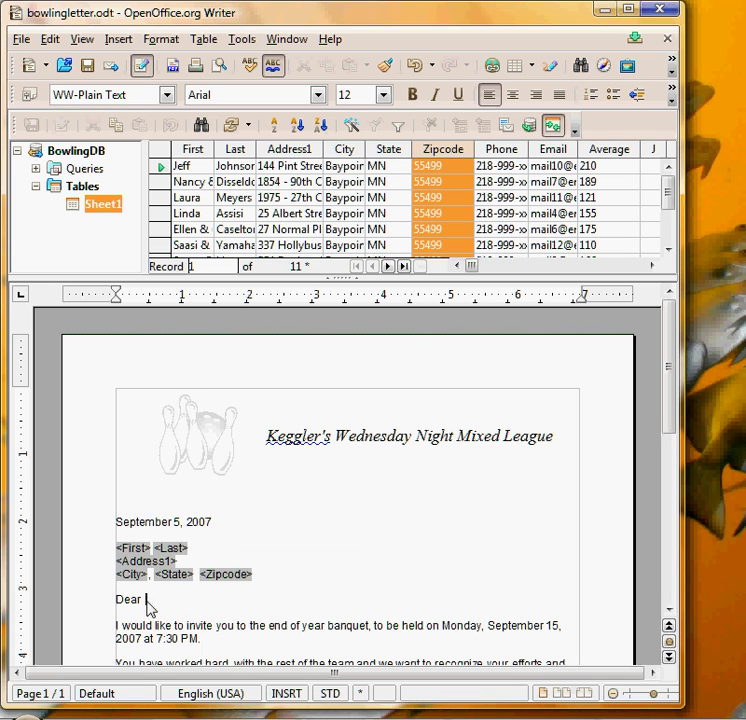
Put the First field after Dear and the Average field before 'average' in the congratulations sentence
left_click_drag(193, 150, 147, 607)
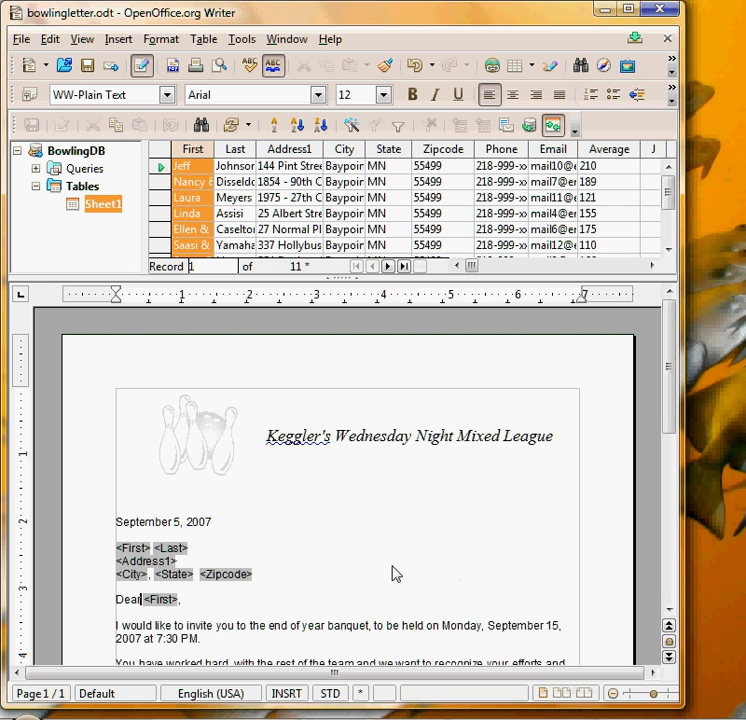
scroll(293, 596, "down", 3)
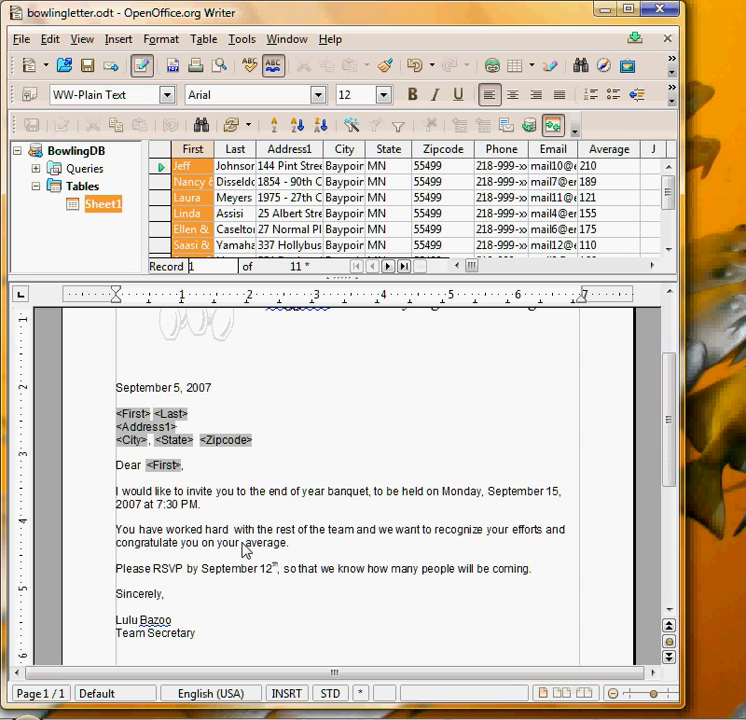
left_click(245, 545)
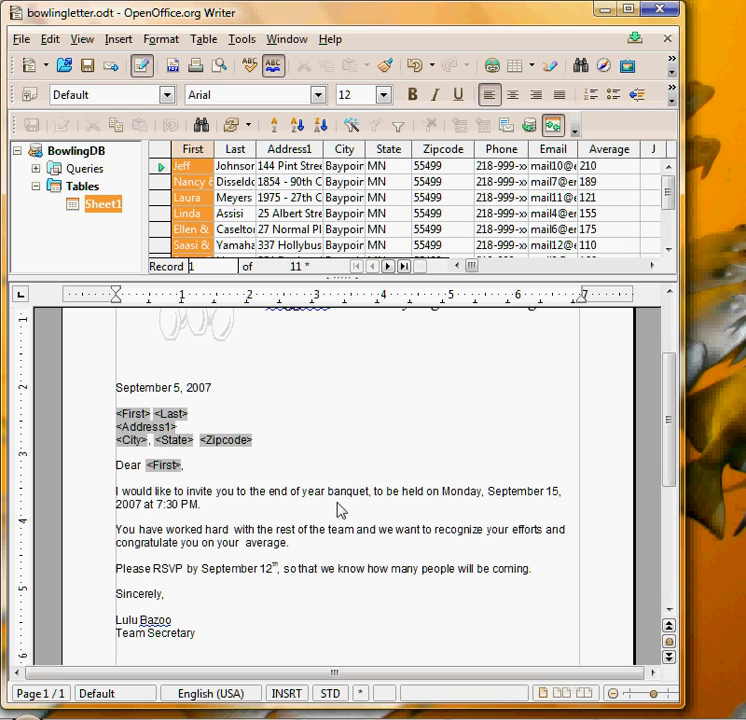
left_click(603, 151)
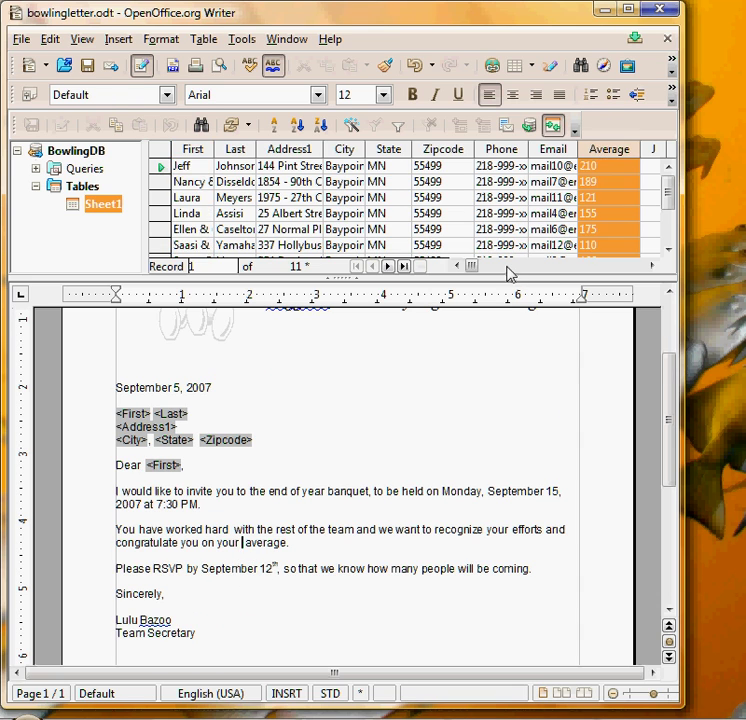
scroll(318, 502, "up", 3)
left_click_drag(318, 502, 243, 657)
scroll(390, 609, "down", 2)
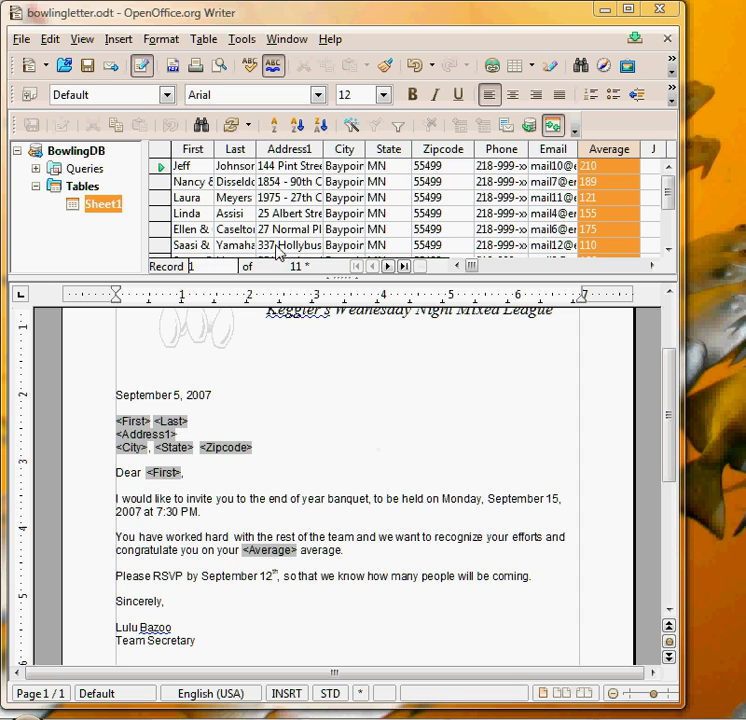
Hide the Data Sources pane, scroll to the top, and start printing from File > Print
left_click(82, 39)
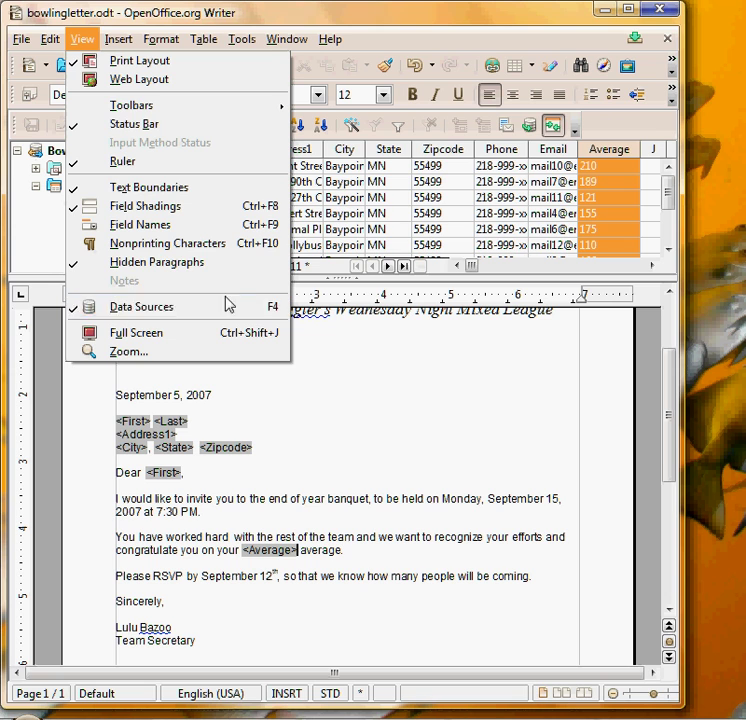
key("Escape")
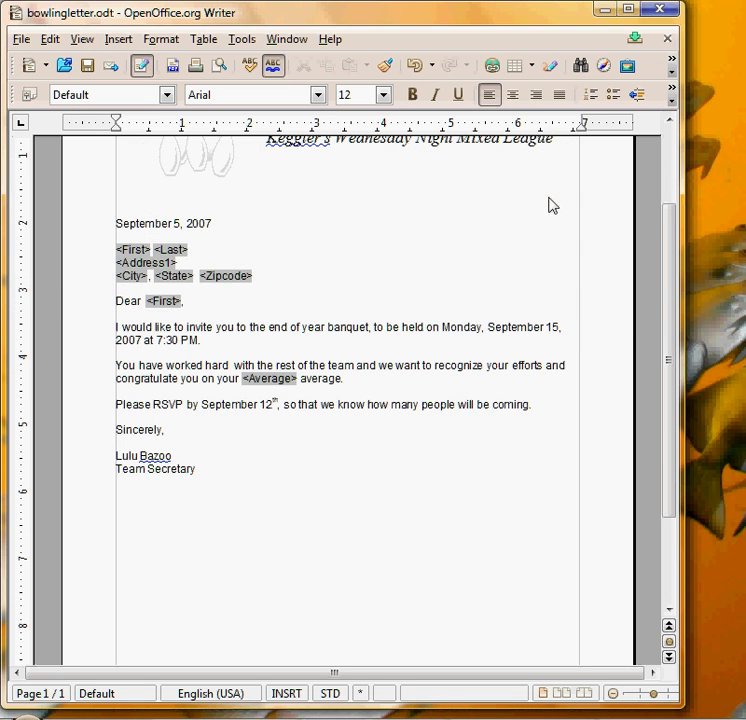
left_click_drag(668, 221, 664, 196)
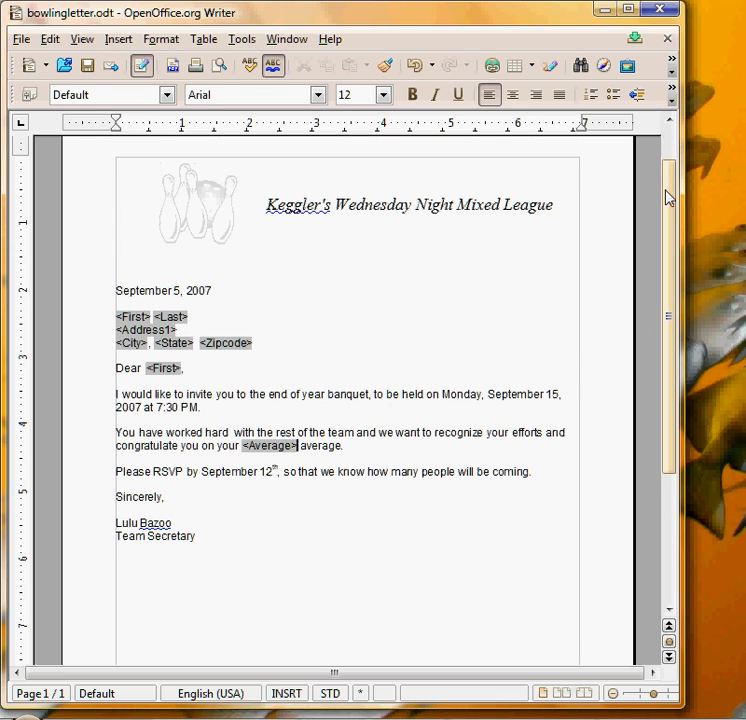
left_click(21, 39)
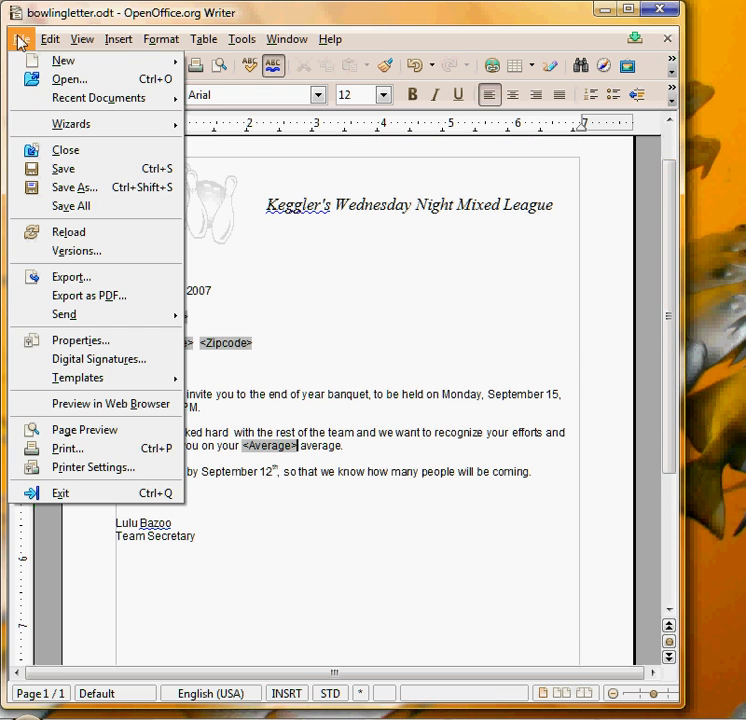
left_click(77, 453)
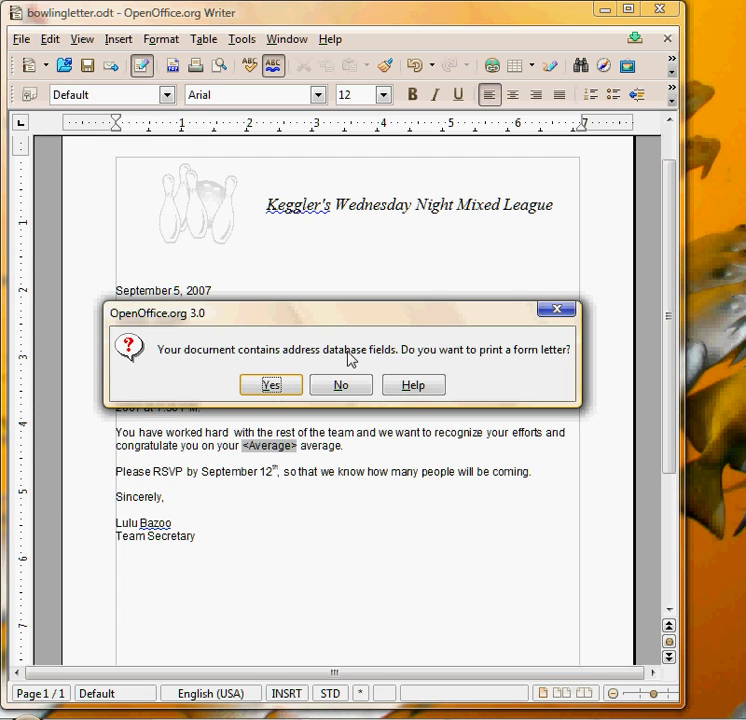
Confirm the form letter and set Mail Merge to all records with output to File
left_click(285, 393)
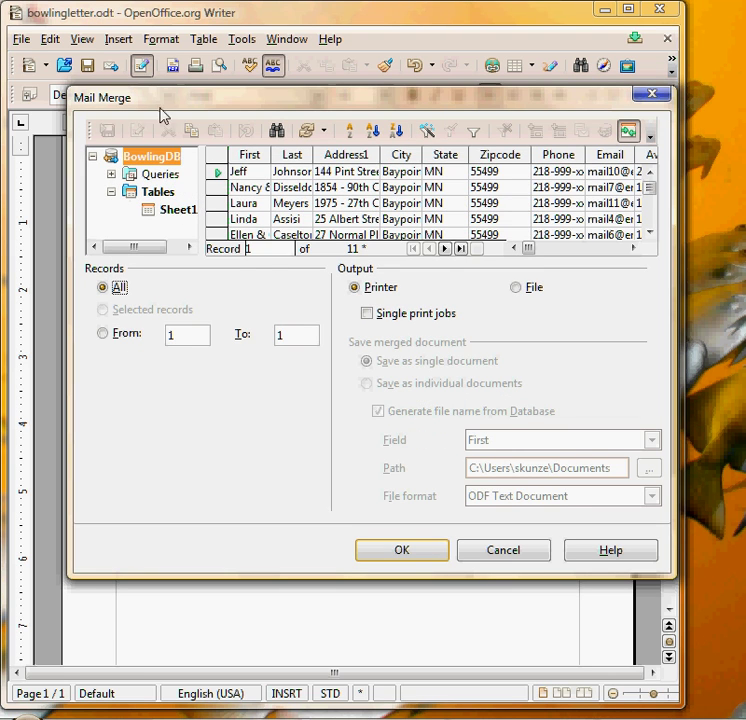
left_click_drag(155, 101, 118, 104)
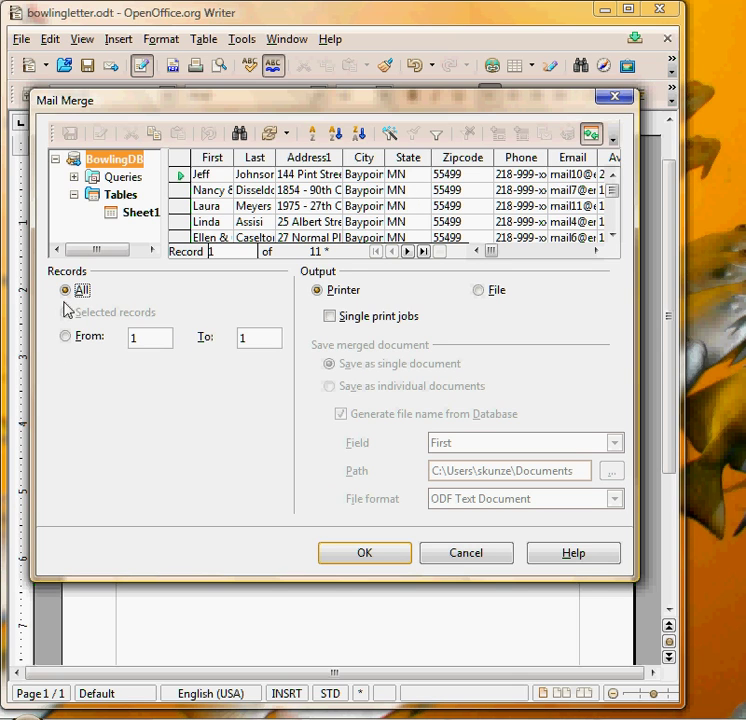
left_click(182, 192)
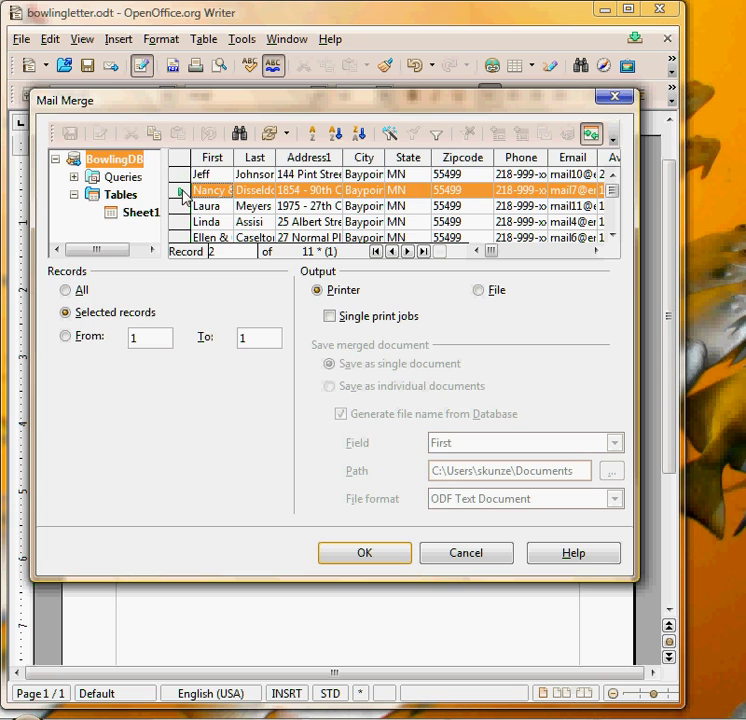
left_click(180, 240, "ctrl")
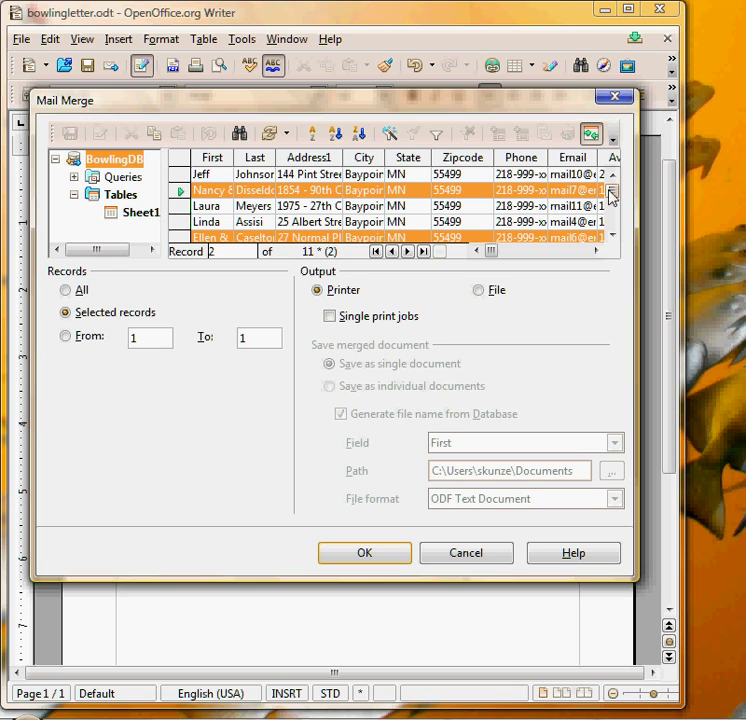
left_click_drag(612, 197, 612, 210)
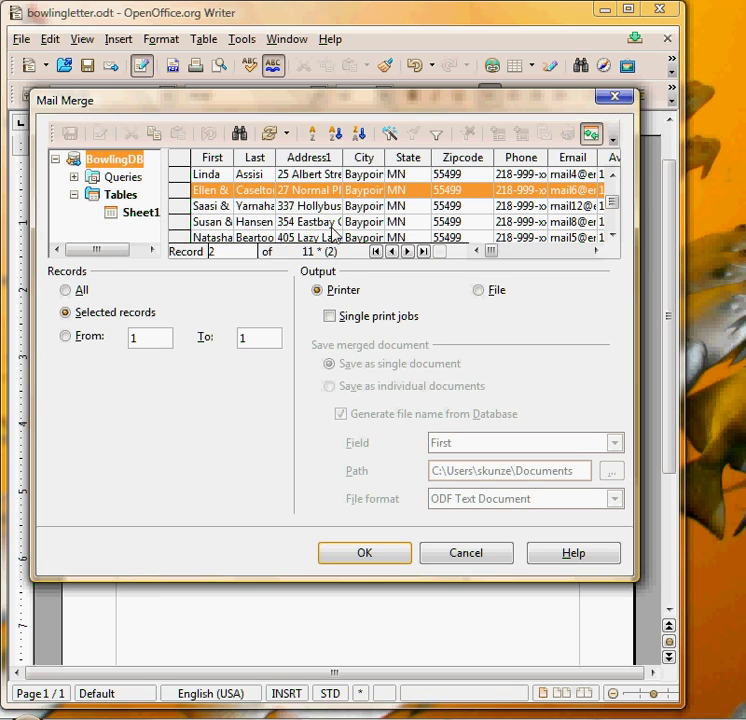
left_click(186, 224, "ctrl")
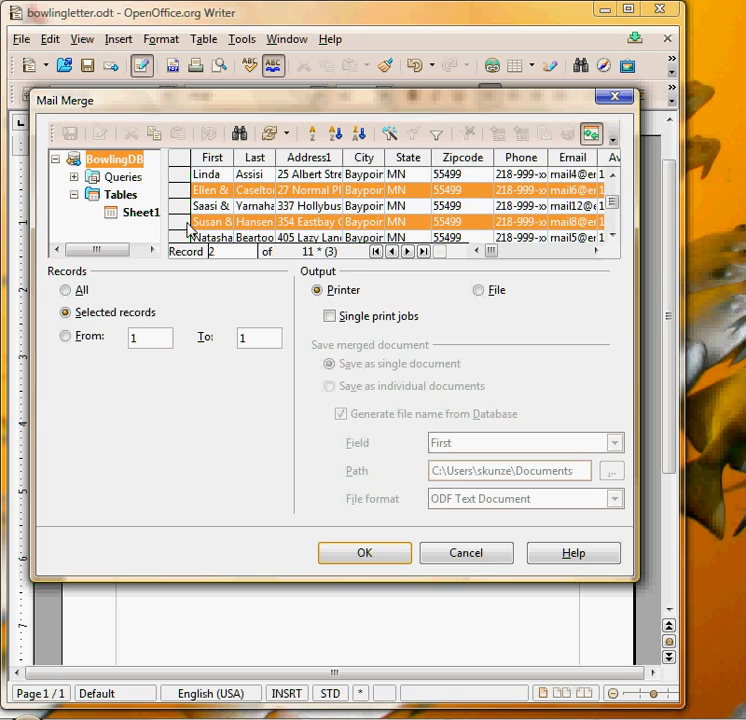
left_click(76, 339)
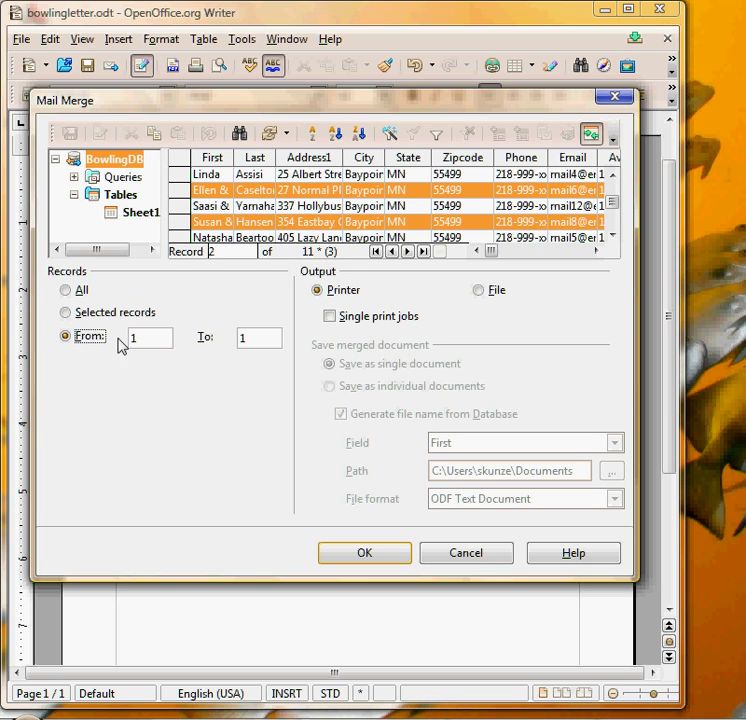
left_click(258, 340)
type("5")
left_click(66, 291)
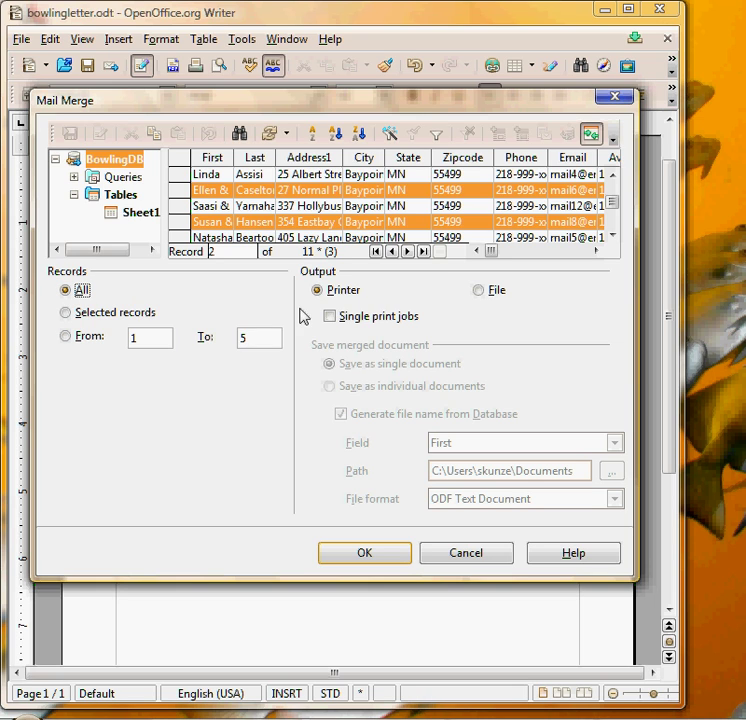
left_click(479, 291)
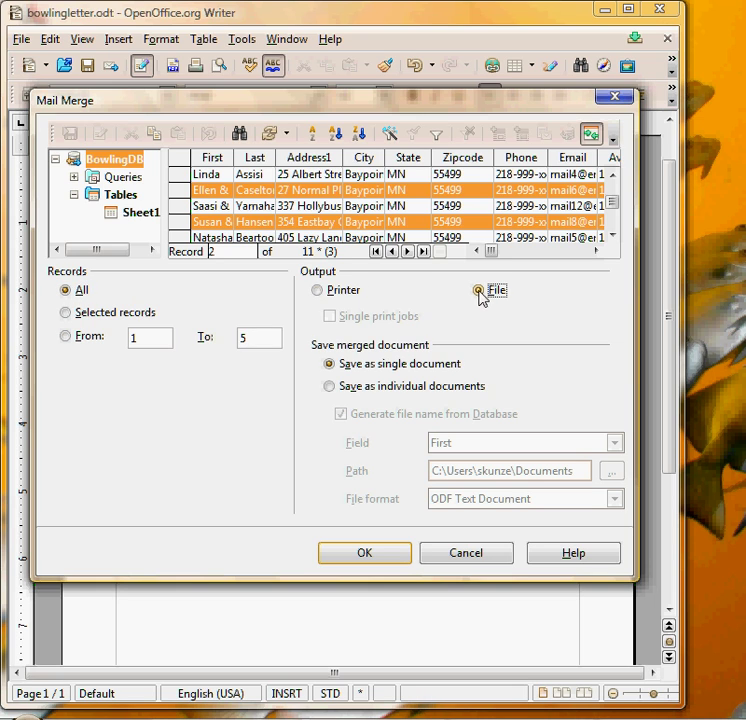
Run the merge and save the merged letters as bowlingoutput in Documents
left_click(370, 555)
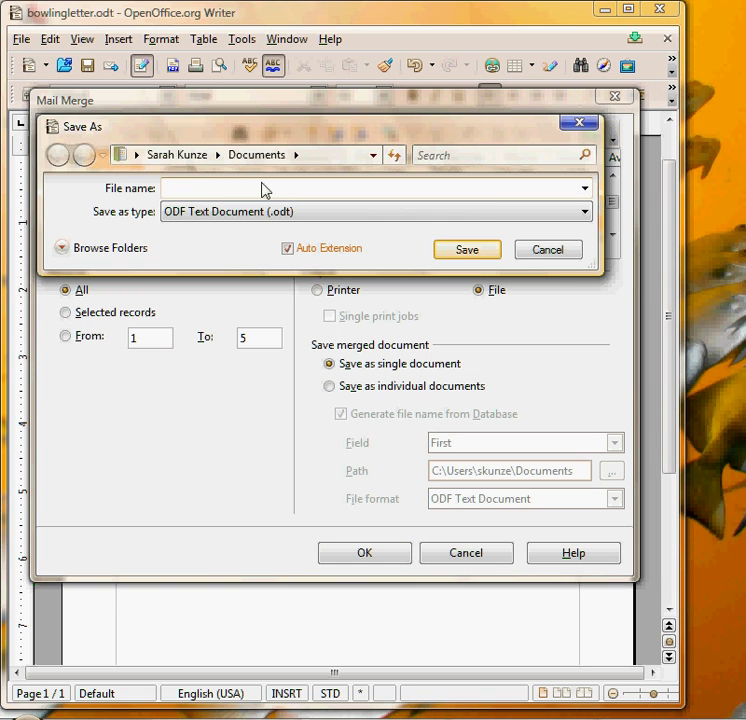
type("bowl")
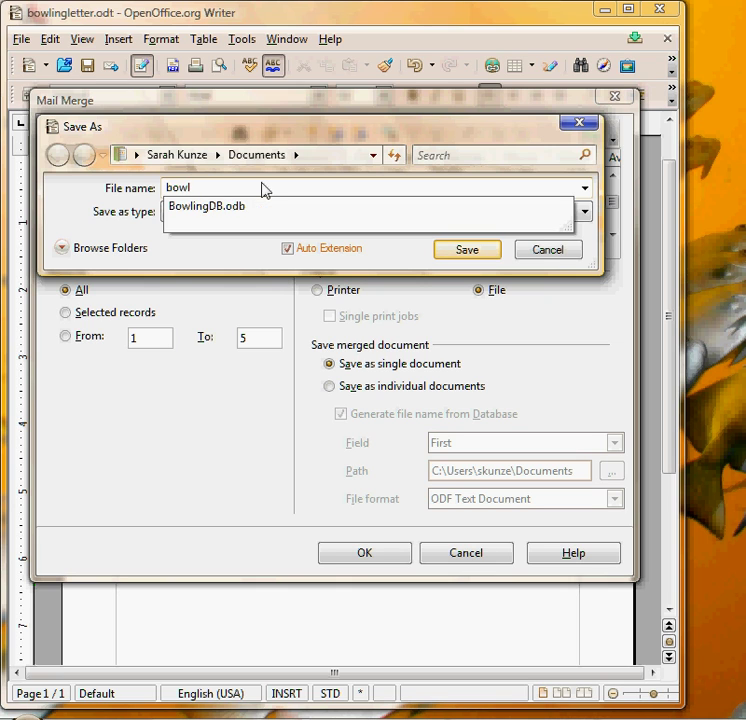
type("ingoutput")
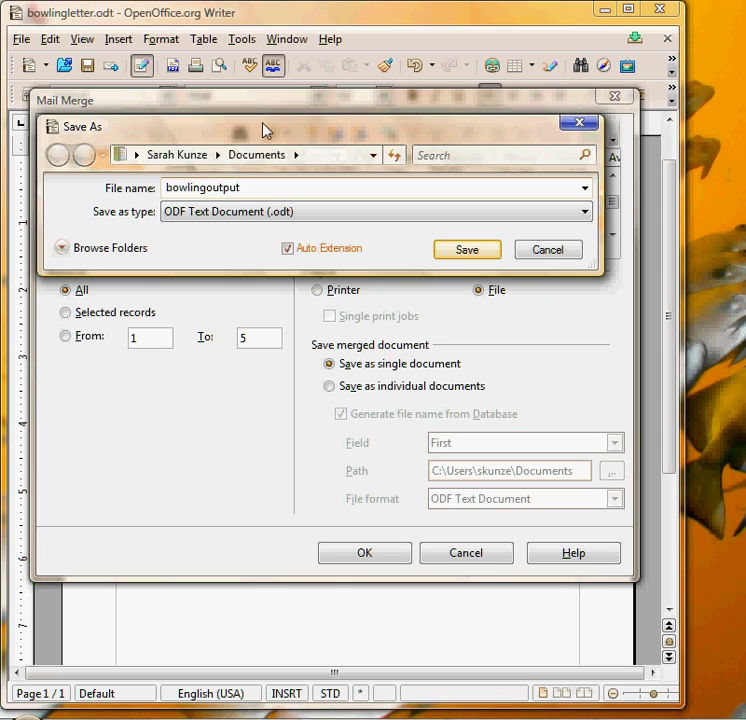
left_click(258, 154)
left_click(459, 251)
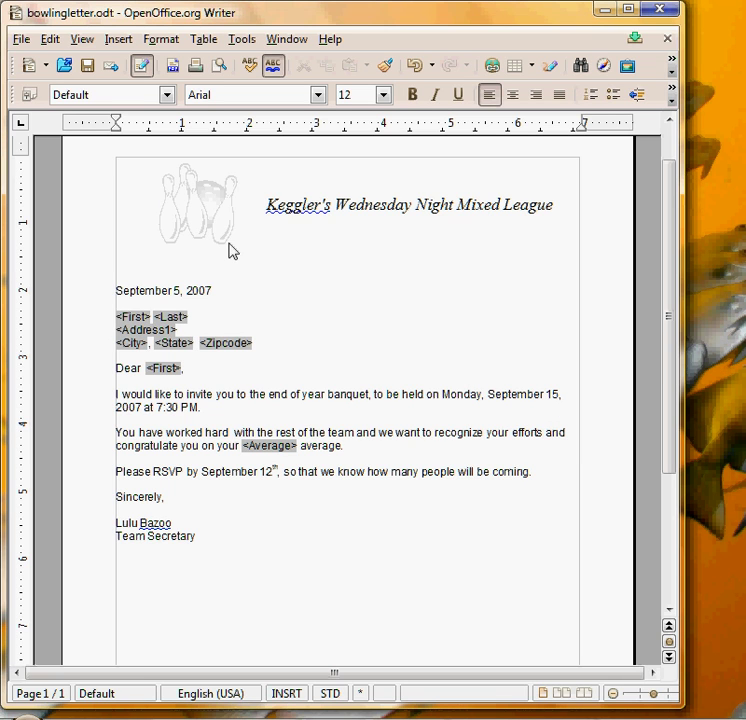
Open bowlingoutput from the Documents folder to view the 23 merged letters in Writer
left_click(605, 10)
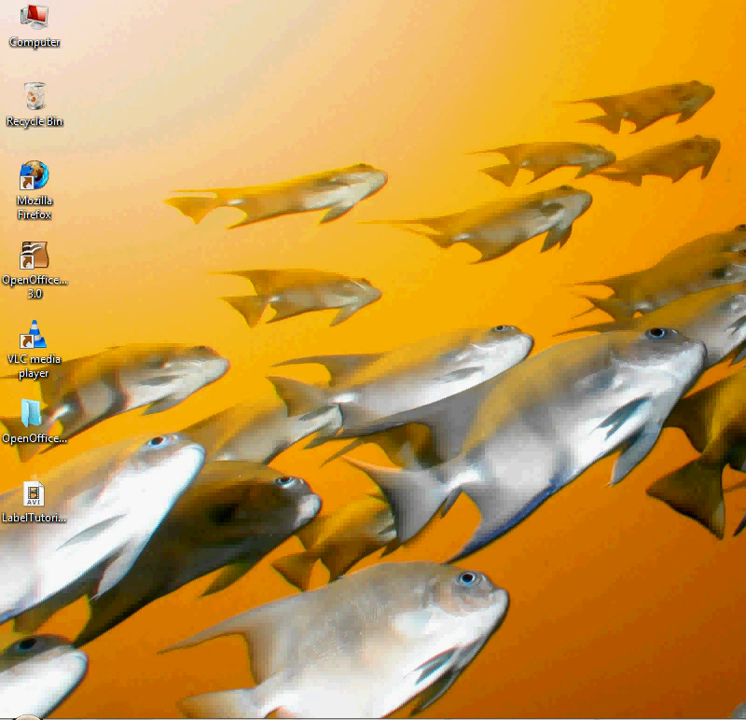
key("super")
left_click(292, 300)
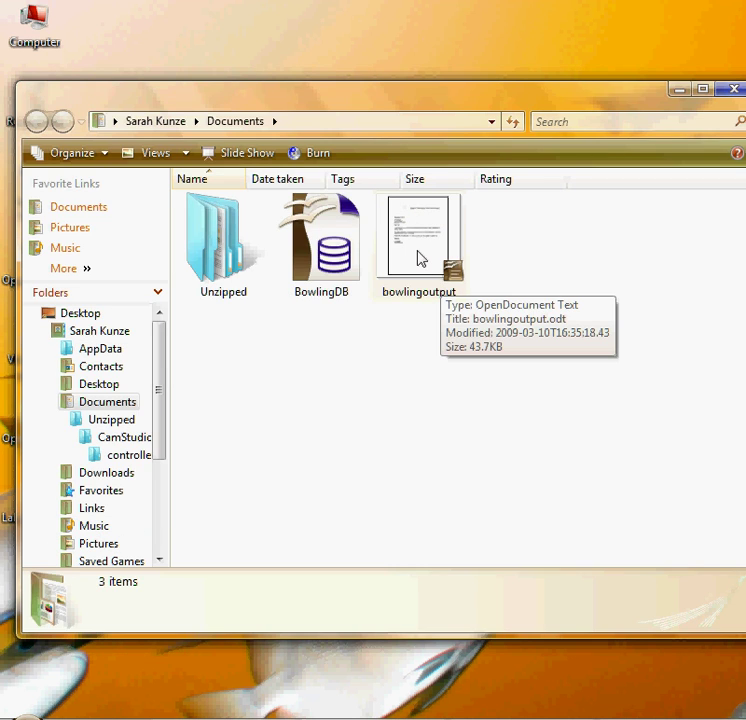
left_click(420, 259)
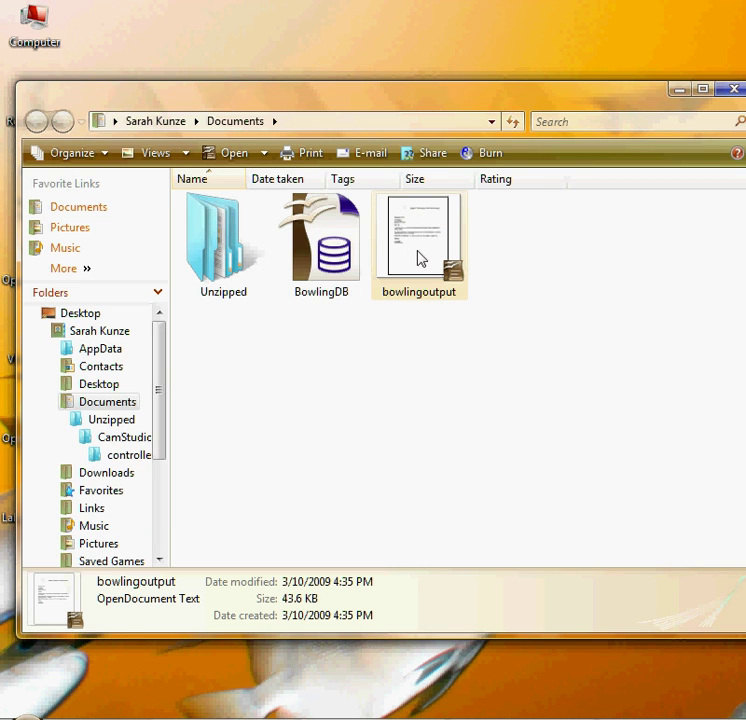
double_click(420, 259)
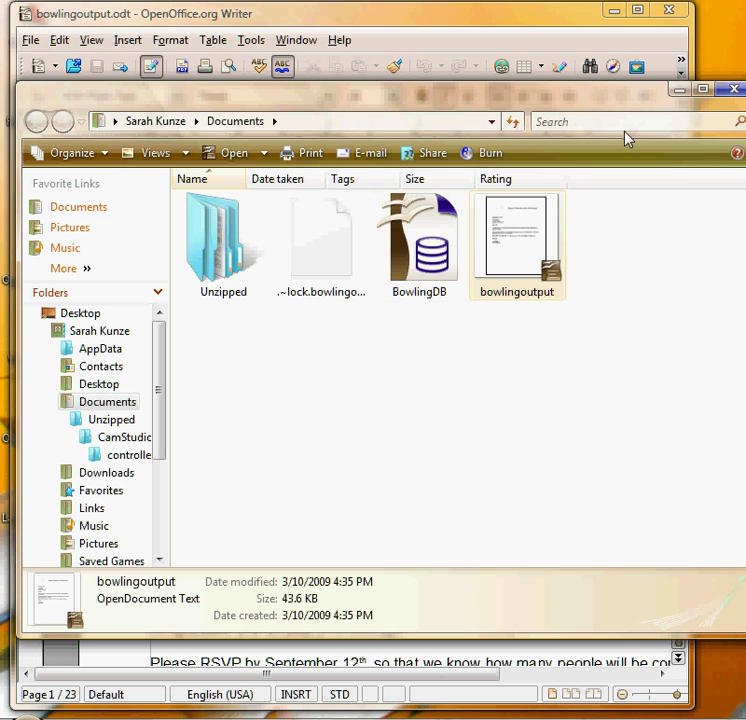
left_click(678, 90)
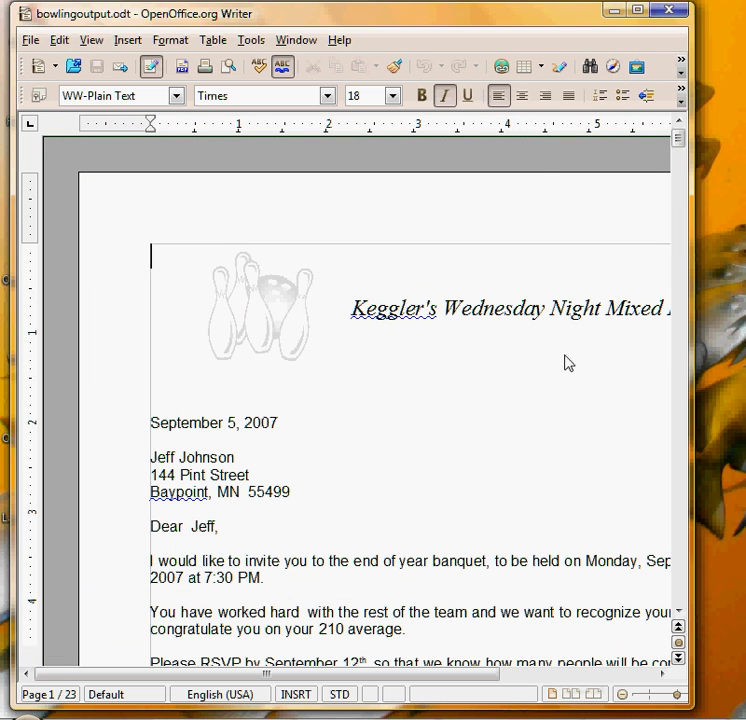
left_click_drag(682, 145, 683, 155)
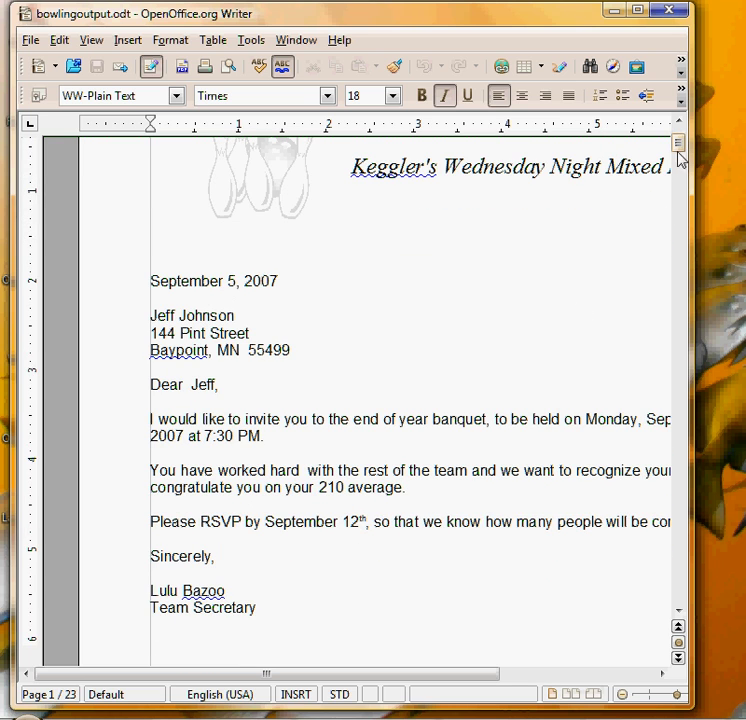
left_click_drag(679, 154, 679, 199)
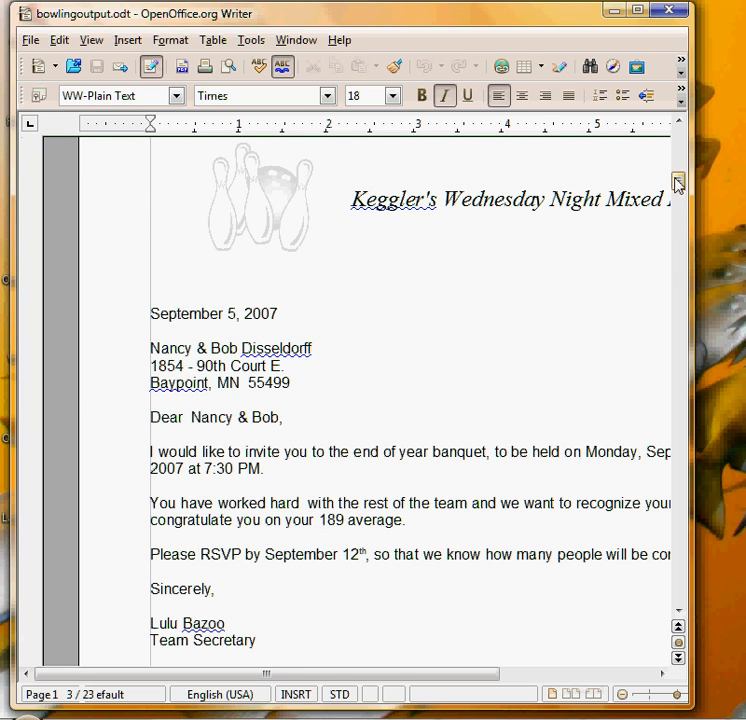
left_click_drag(677, 183, 678, 233)
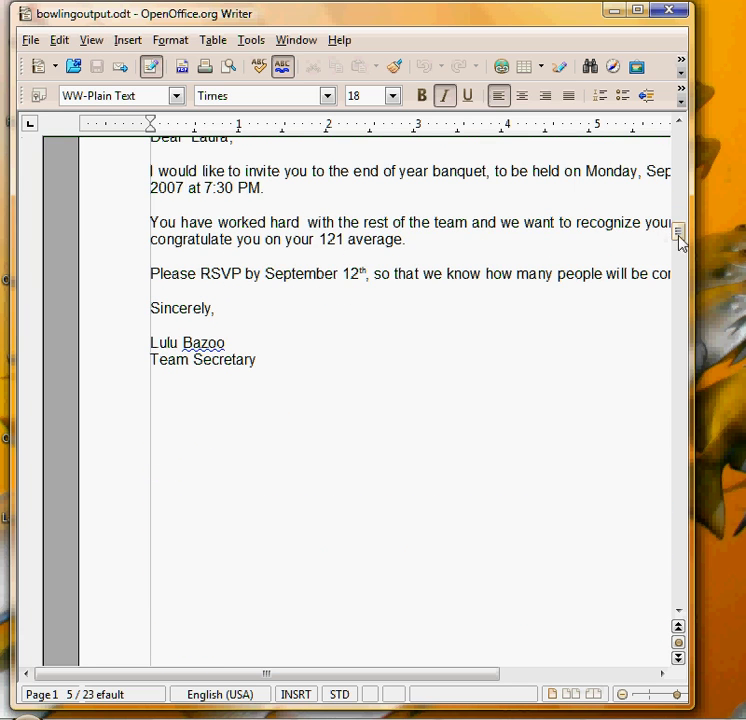
left_click_drag(679, 237, 680, 270)
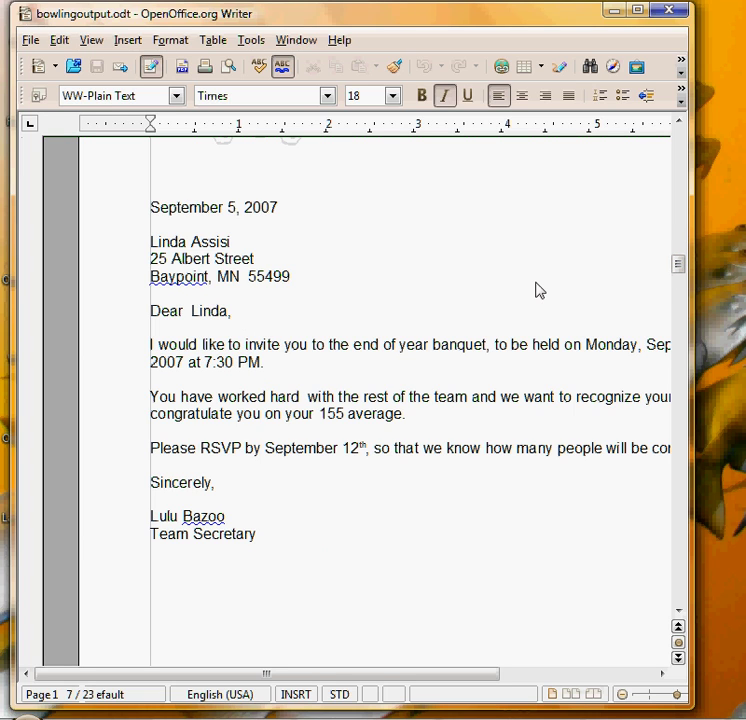
Display the Help menu's options in Writer's menu bar
left_click(341, 42)
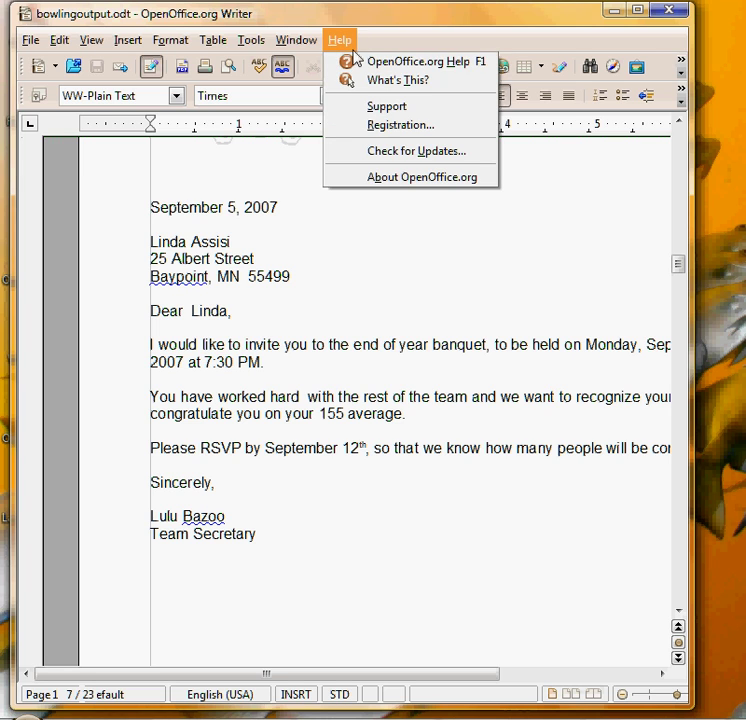